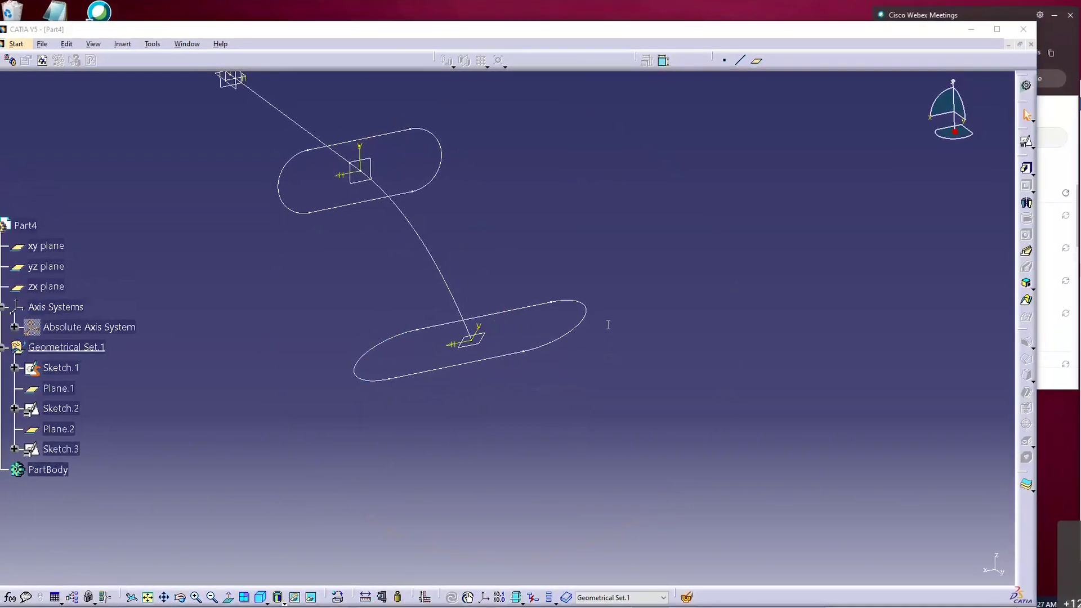
# Sketch a circle about 27 mm in diameter on the zx plane, centred on the origin, and finish the sketch
pyautogui.moveTo(515, 319); pyautogui.dragTo(665, 376, button='middle')
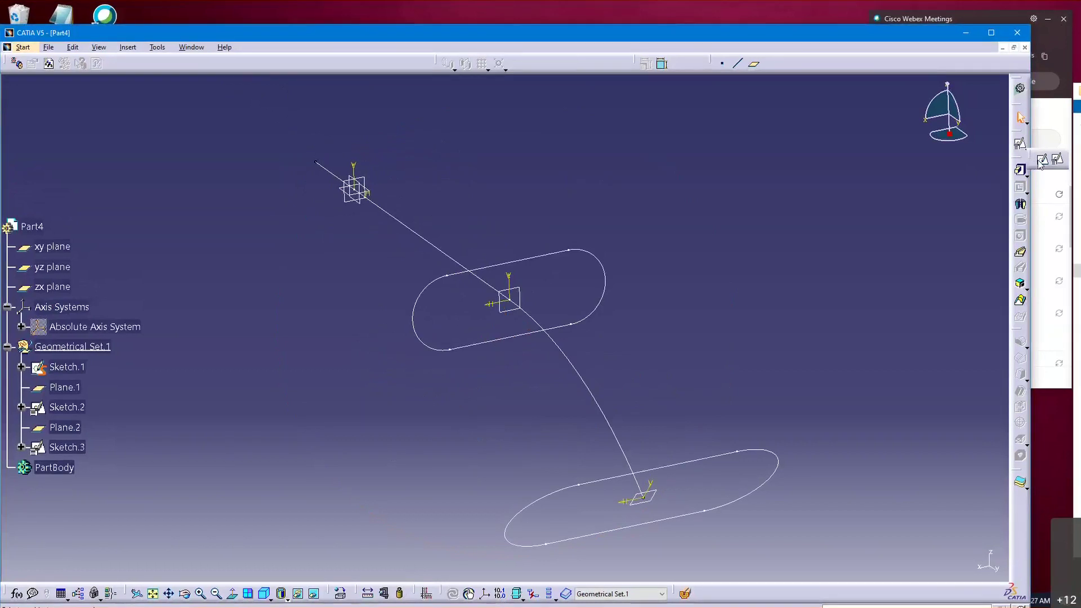
pyautogui.click(355, 187)
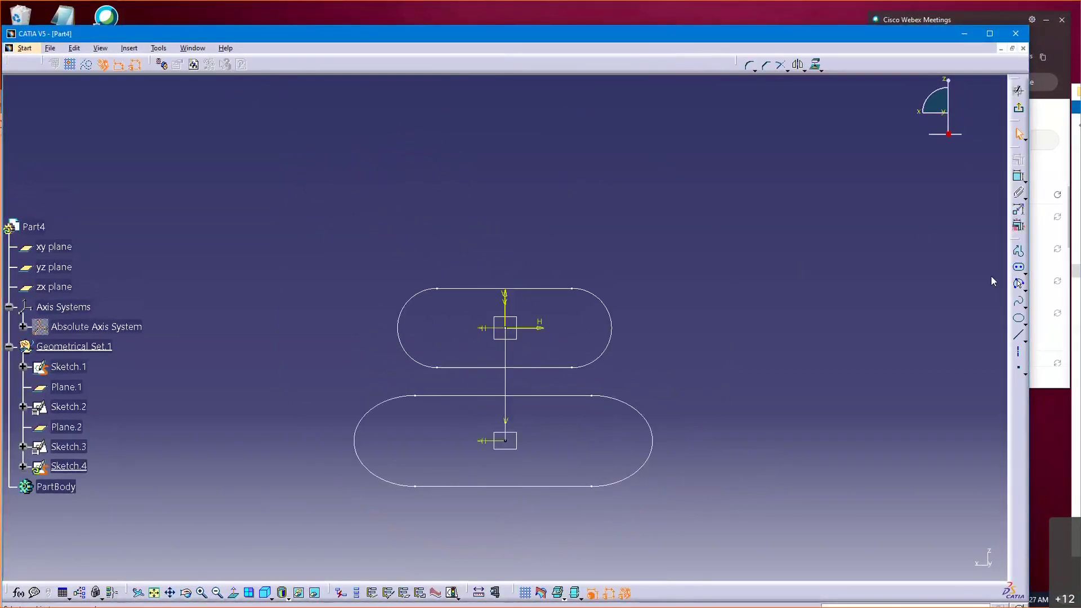
pyautogui.click(1019, 285)
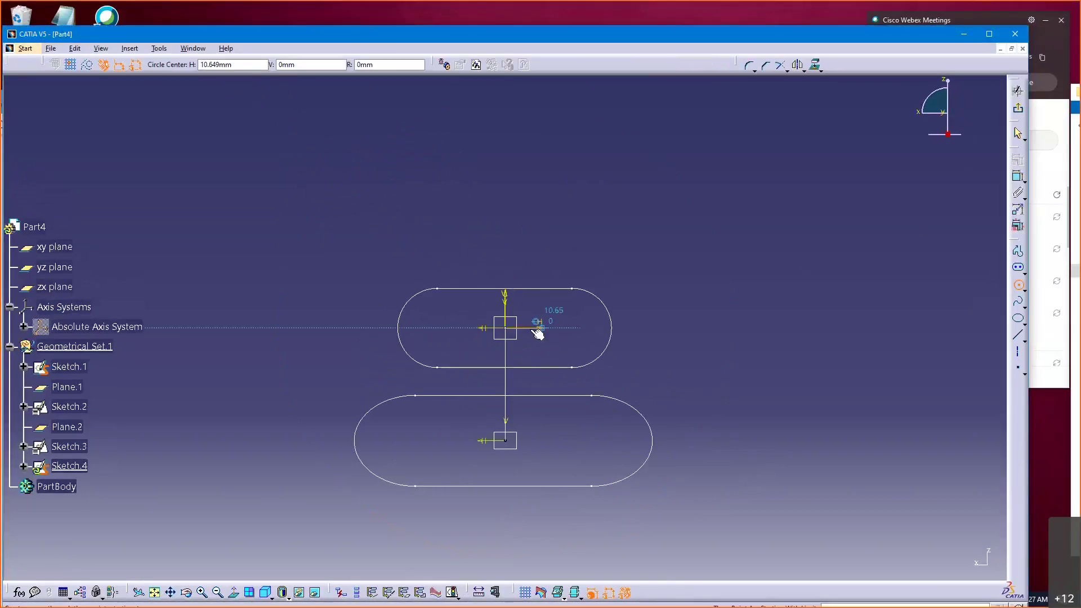
pyautogui.click(506, 328)
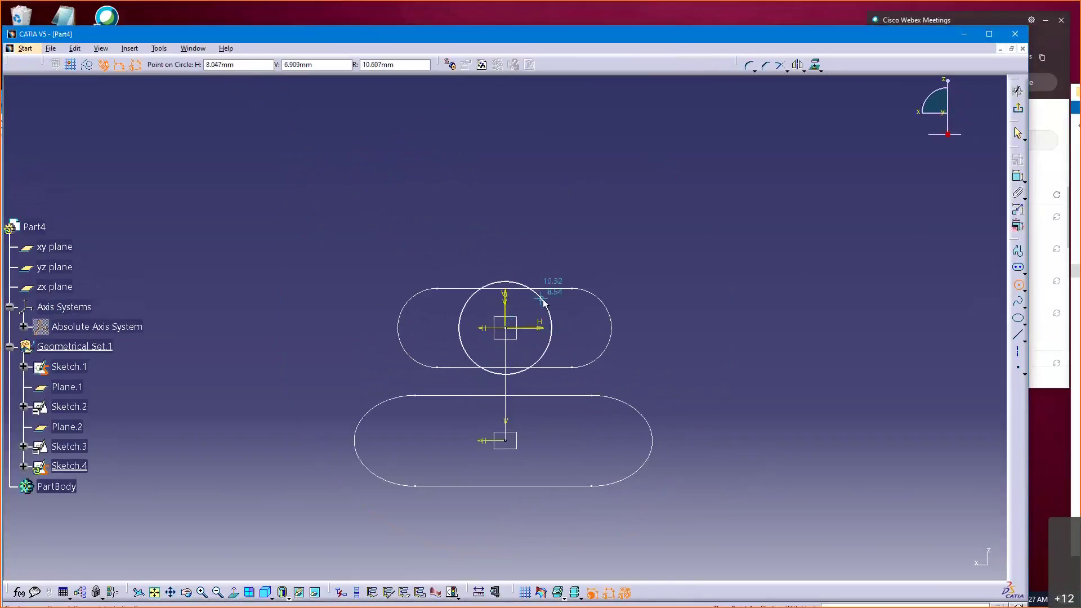
pyautogui.click(538, 295)
pyautogui.click(756, 243)
pyautogui.click(1019, 108)
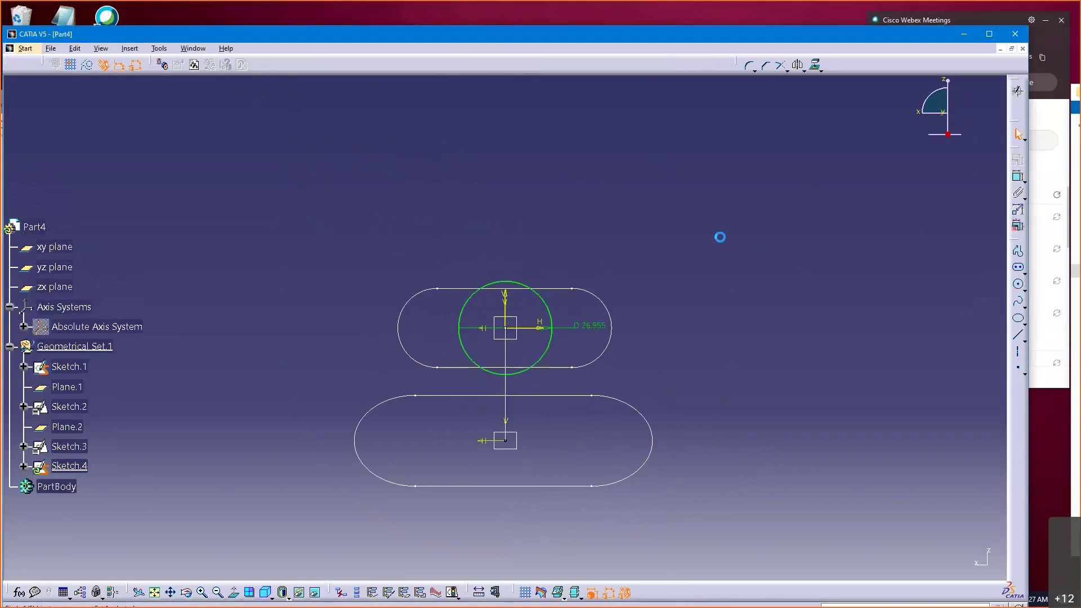
# Examine the circle and the two slot profiles along the guide curve from several view positions
pyautogui.moveTo(578, 307)
pyautogui.mouseDown(button='middle')
pyautogui.moveTo(429, 230)
pyautogui.moveTo(446, 347)
pyautogui.moveTo(405, 397)
pyautogui.moveTo(449, 397)
pyautogui.moveTo(405, 363)
pyautogui.moveTo(415, 388)
pyautogui.moveTo(406, 398)
pyautogui.moveTo(396, 389)
pyautogui.mouseUp(button='middle')
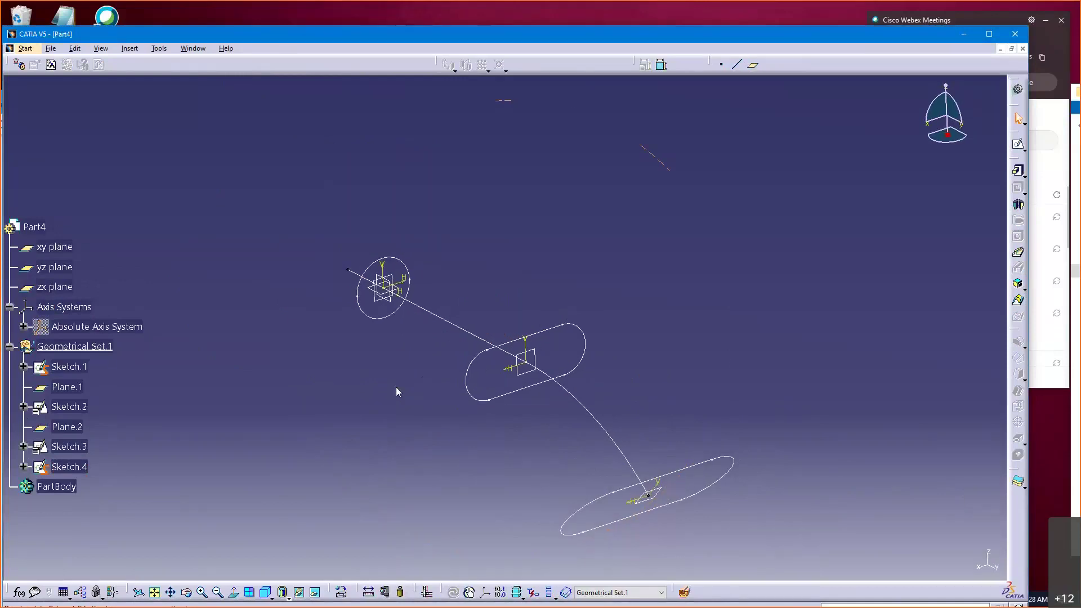
pyautogui.moveTo(473, 348)
pyautogui.mouseDown(button='middle')
pyautogui.moveTo(505, 326)
pyautogui.moveTo(503, 311)
pyautogui.moveTo(490, 398)
pyautogui.moveTo(487, 362)
pyautogui.moveTo(458, 342)
pyautogui.moveTo(469, 340)
pyautogui.moveTo(340, 292)
pyautogui.moveTo(350, 296)
pyautogui.moveTo(346, 285)
pyautogui.mouseUp(button='middle')
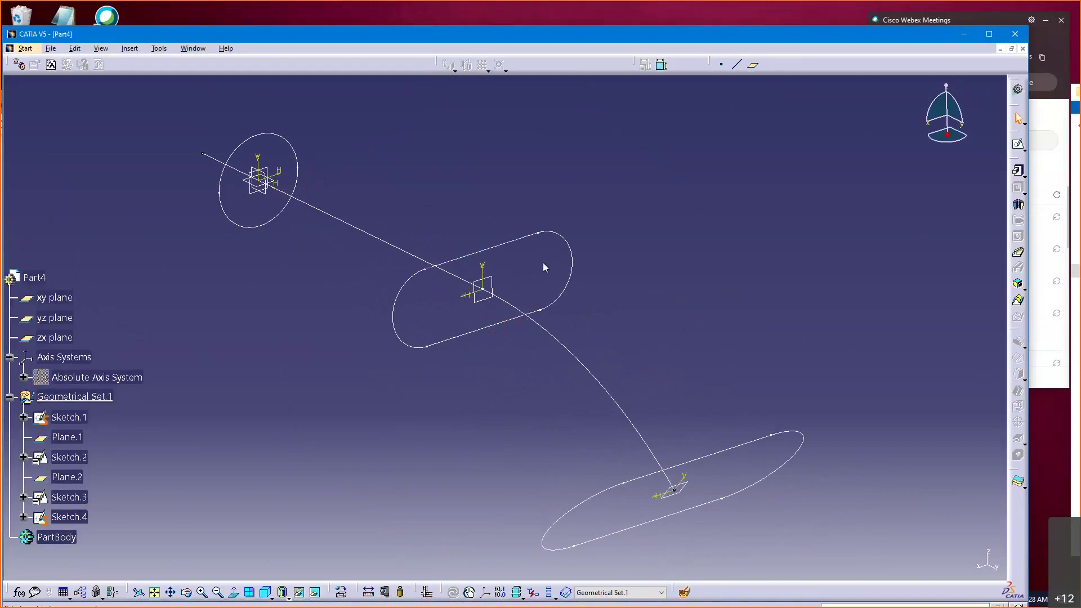
pyautogui.moveTo(517, 463)
pyautogui.mouseDown(button='middle')
pyautogui.moveTo(572, 398)
pyautogui.moveTo(555, 388)
pyautogui.mouseUp(button='middle')
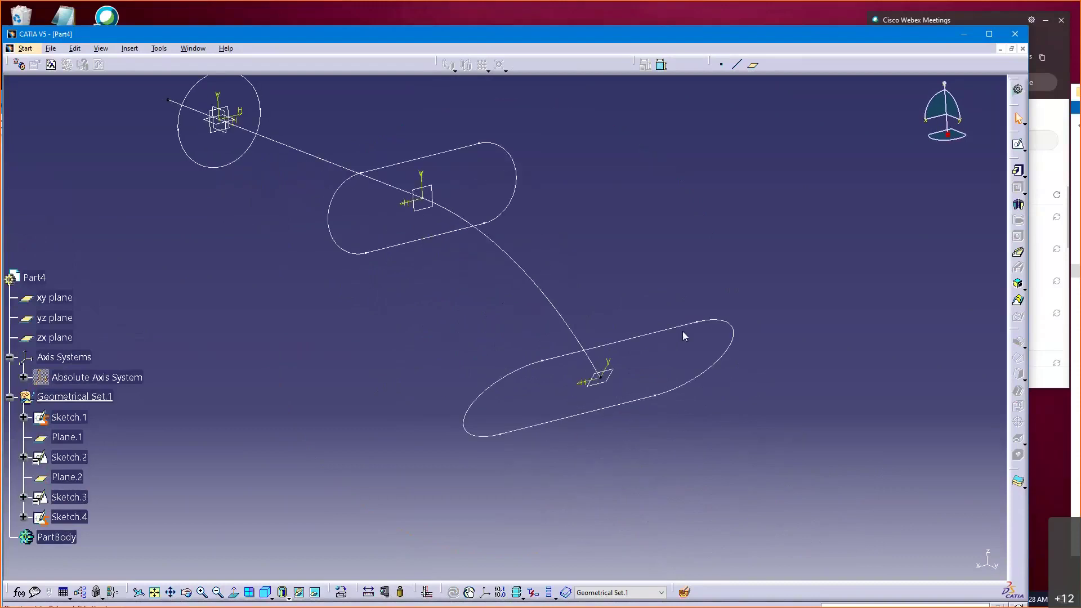
pyautogui.moveTo(408, 327)
pyautogui.mouseDown(button='middle')
pyautogui.moveTo(513, 391)
pyautogui.moveTo(581, 462)
pyautogui.mouseUp(button='middle')
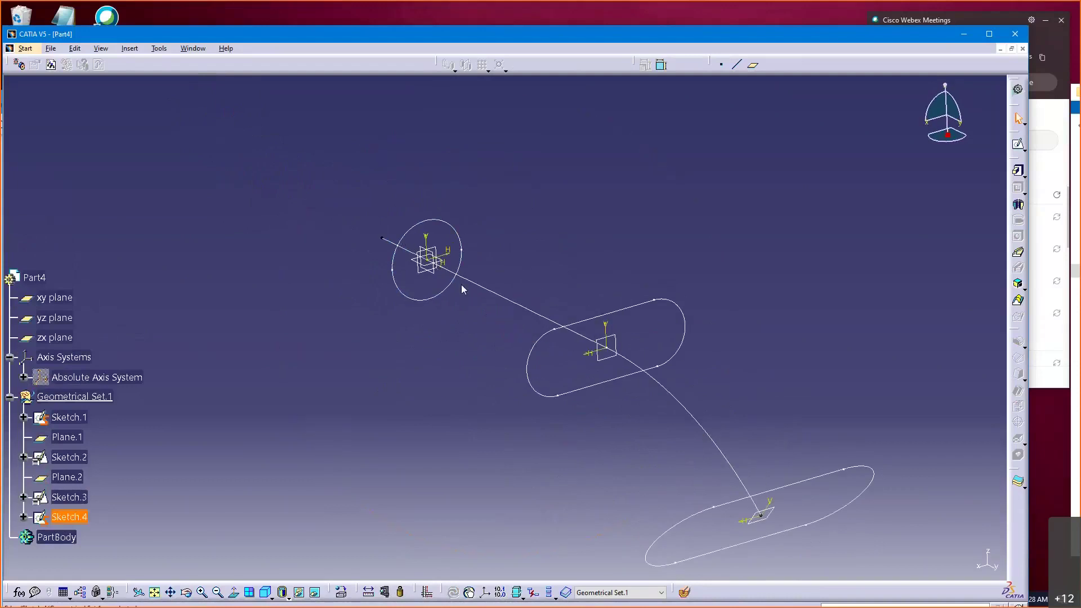
pyautogui.click(410, 298)
pyautogui.click(582, 256)
pyautogui.moveTo(570, 263); pyautogui.dragTo(554, 249, button='middle')
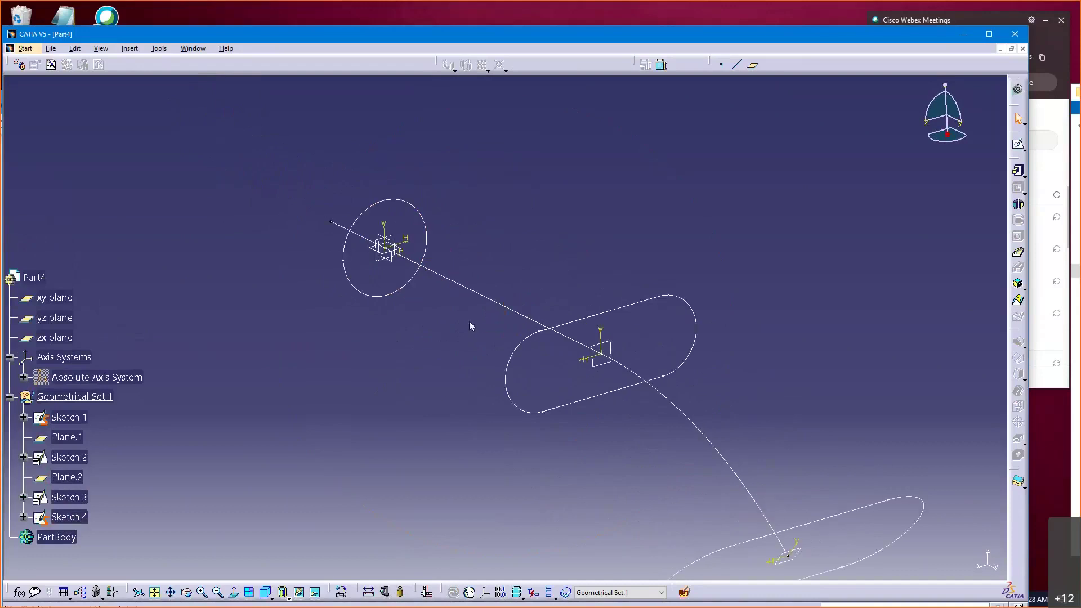
pyautogui.moveTo(457, 324)
pyautogui.mouseDown(button='middle')
pyautogui.moveTo(441, 324)
pyautogui.moveTo(440, 306)
pyautogui.mouseUp(button='middle')
pyautogui.moveTo(454, 250)
pyautogui.mouseDown(button='middle')
pyautogui.moveTo(538, 330)
pyautogui.moveTo(536, 319)
pyautogui.mouseUp(button='middle')
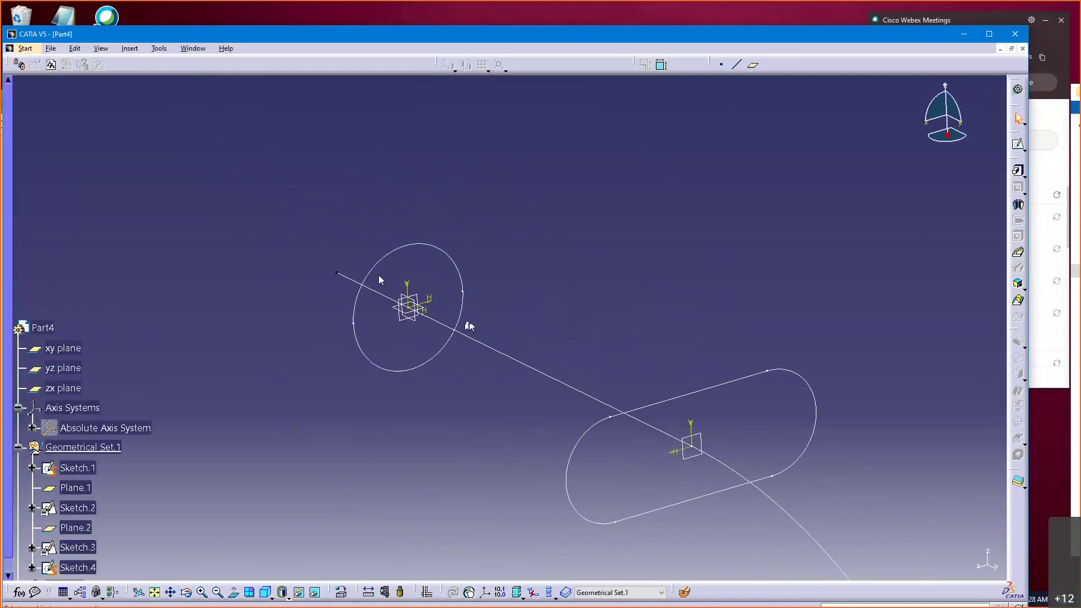
pyautogui.click(456, 265)
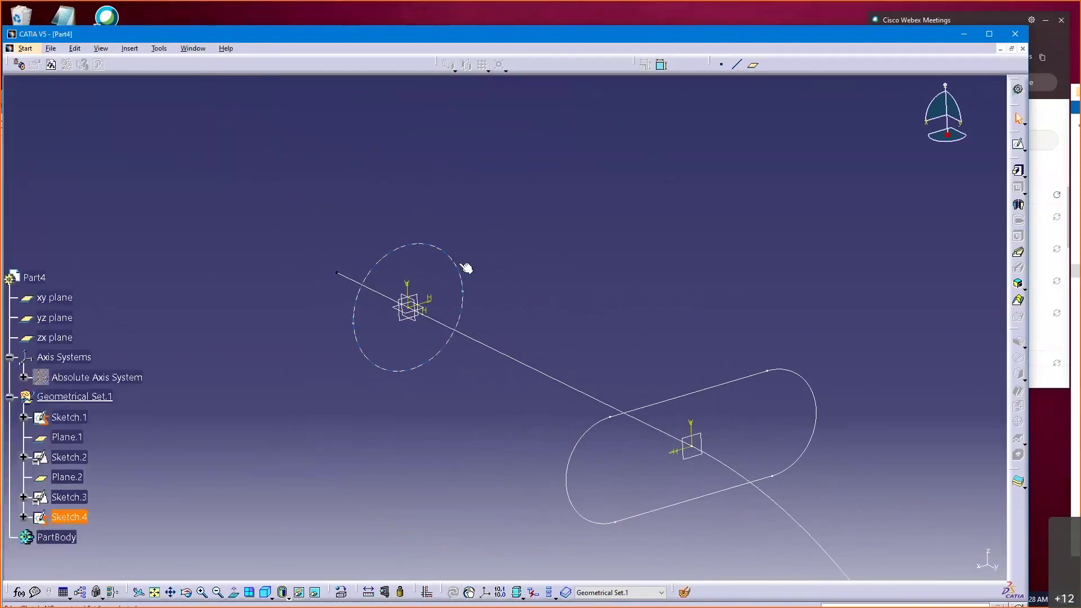
pyautogui.moveTo(569, 283); pyautogui.dragTo(597, 293, button='middle')
pyautogui.scroll(-3, 248, 307)
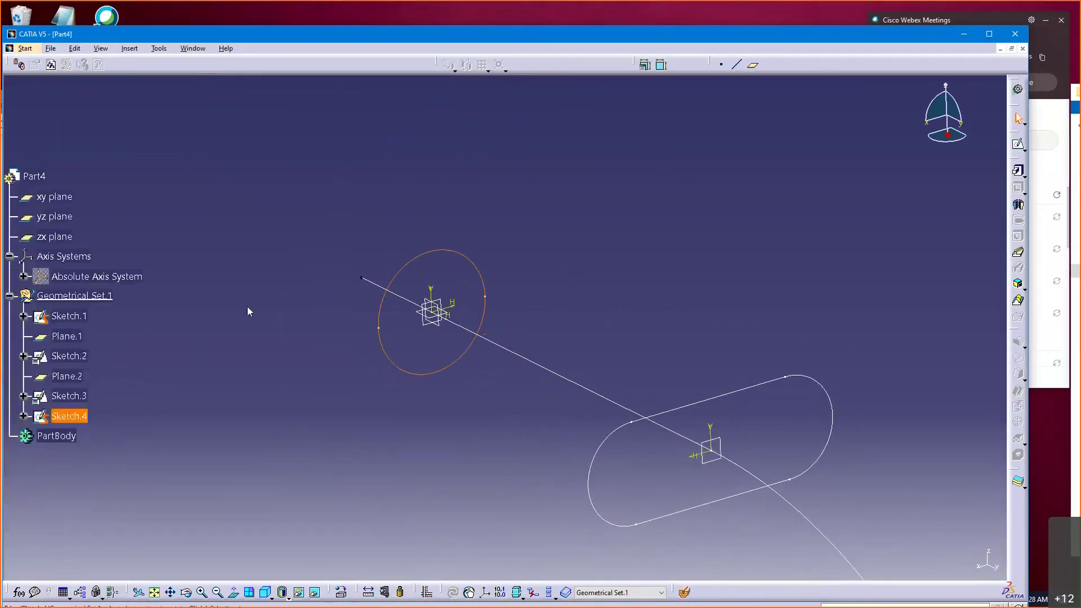
pyautogui.click(244, 303)
pyautogui.moveTo(268, 283); pyautogui.dragTo(256, 291, button='middle')
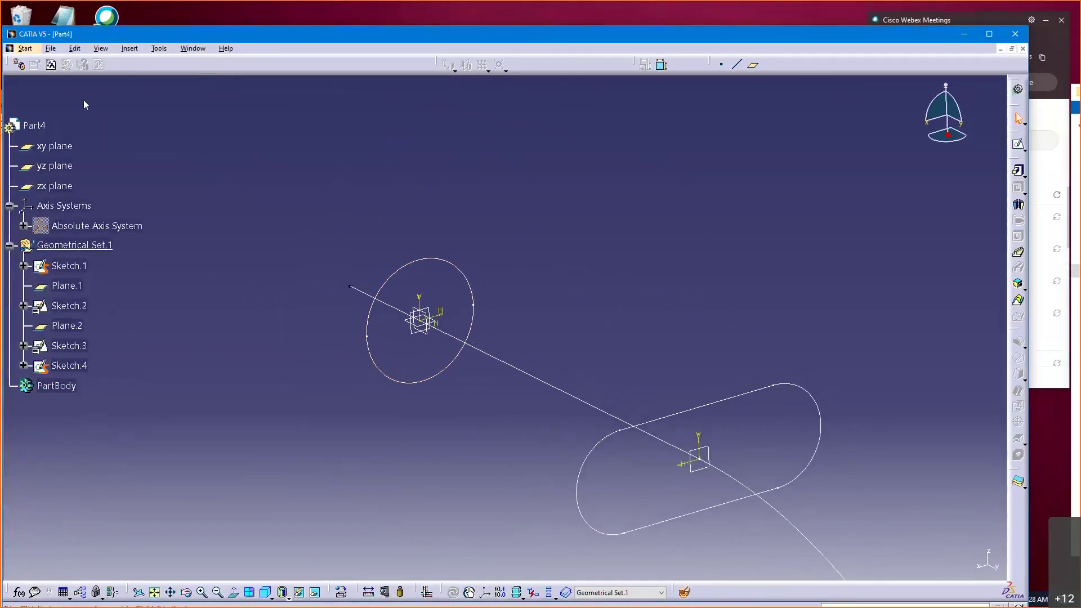
# Switch to the Generative Shape Design workbench
pyautogui.click(25, 48)
pyautogui.moveTo(83, 109)
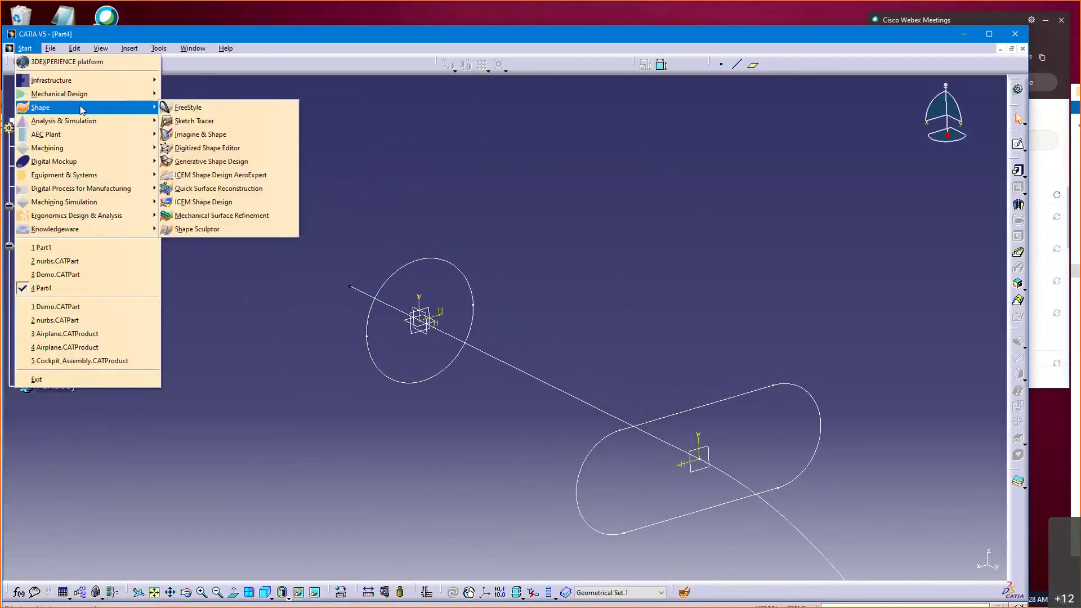
pyautogui.click(227, 163)
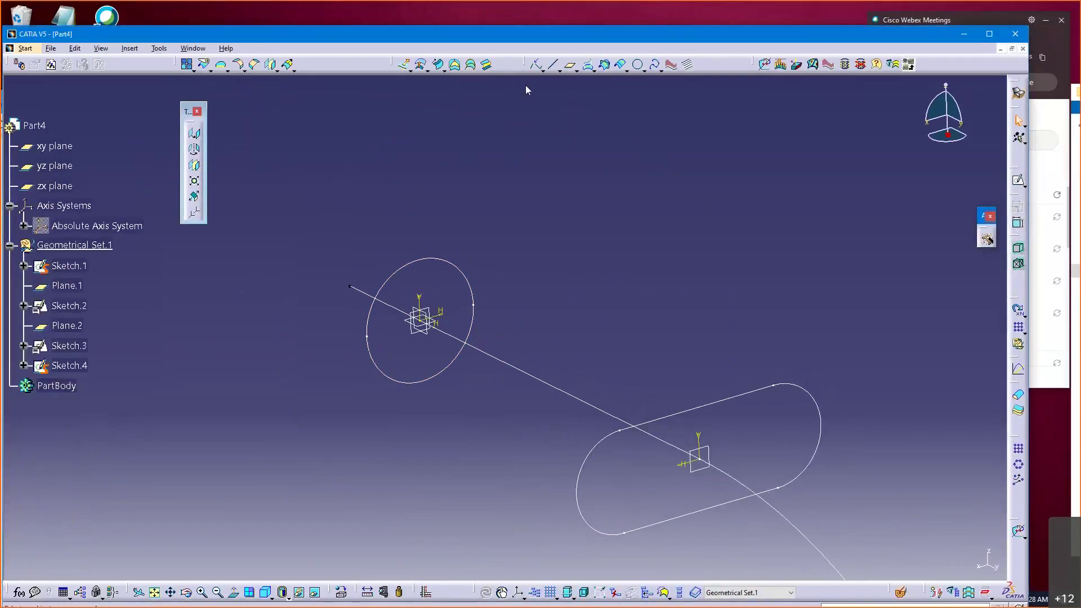
pyautogui.click(543, 70)
pyautogui.click(557, 102)
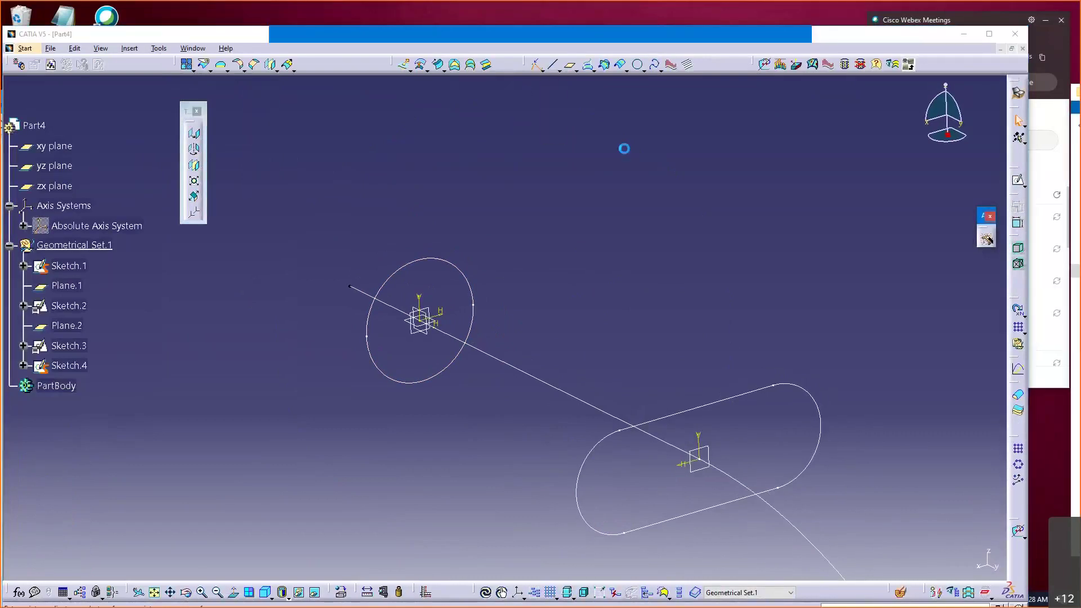
pyautogui.click(795, 204)
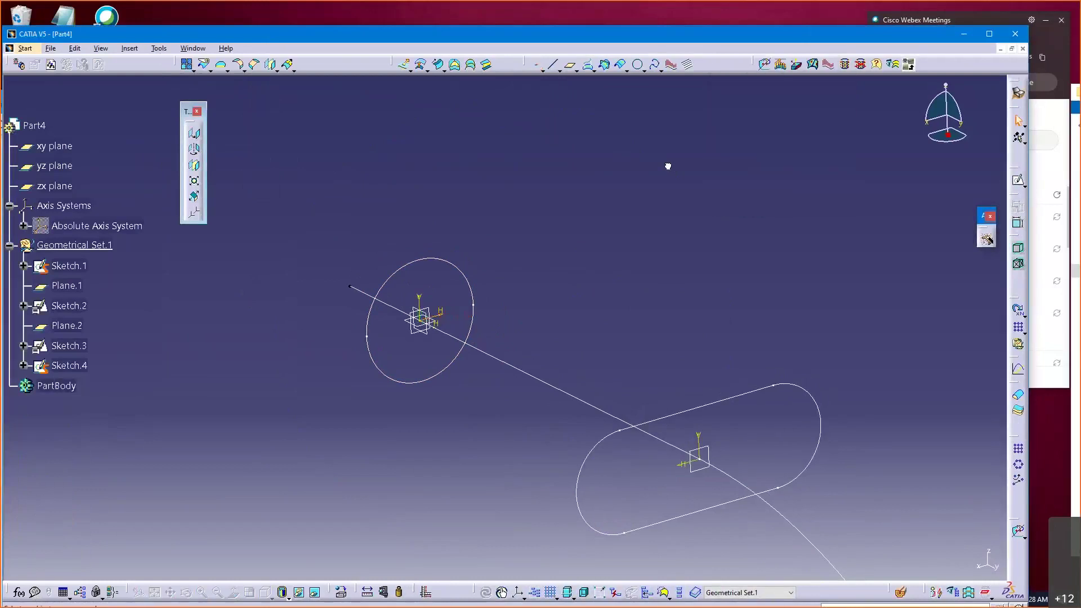
# Create an extremum point on the circle in Sketch.4, using the current Z component as direction with Max
pyautogui.click(542, 70)
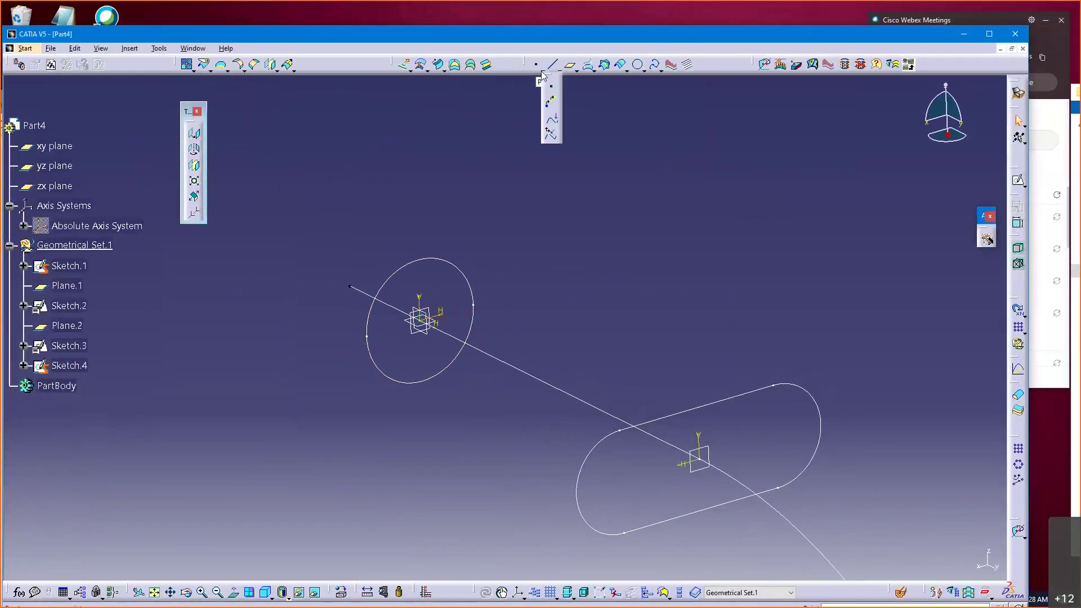
pyautogui.click(550, 121)
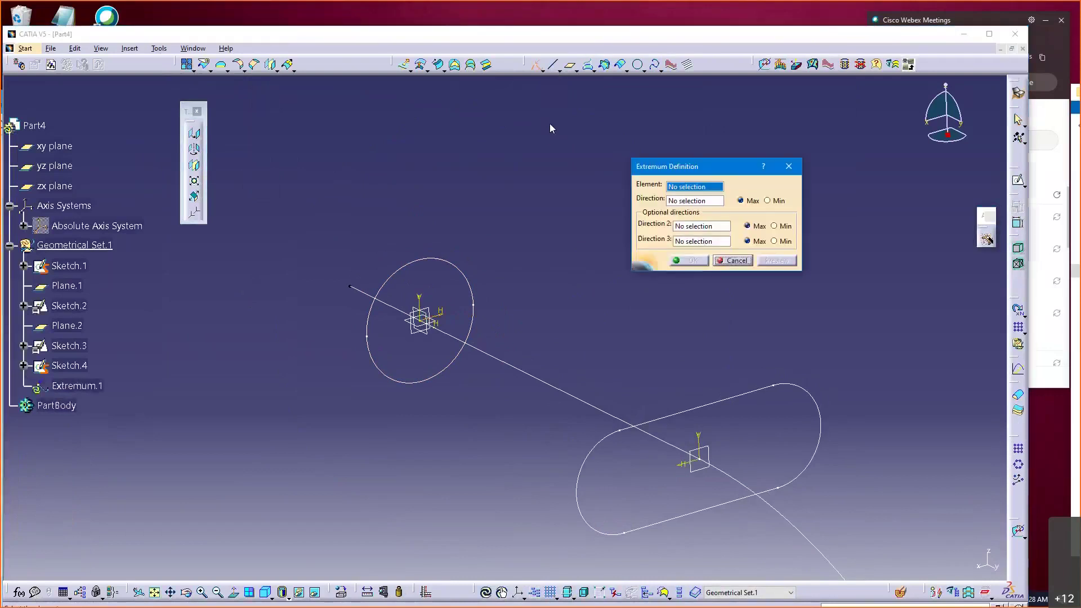
pyautogui.moveTo(550, 128); pyautogui.dragTo(509, 206, button='middle')
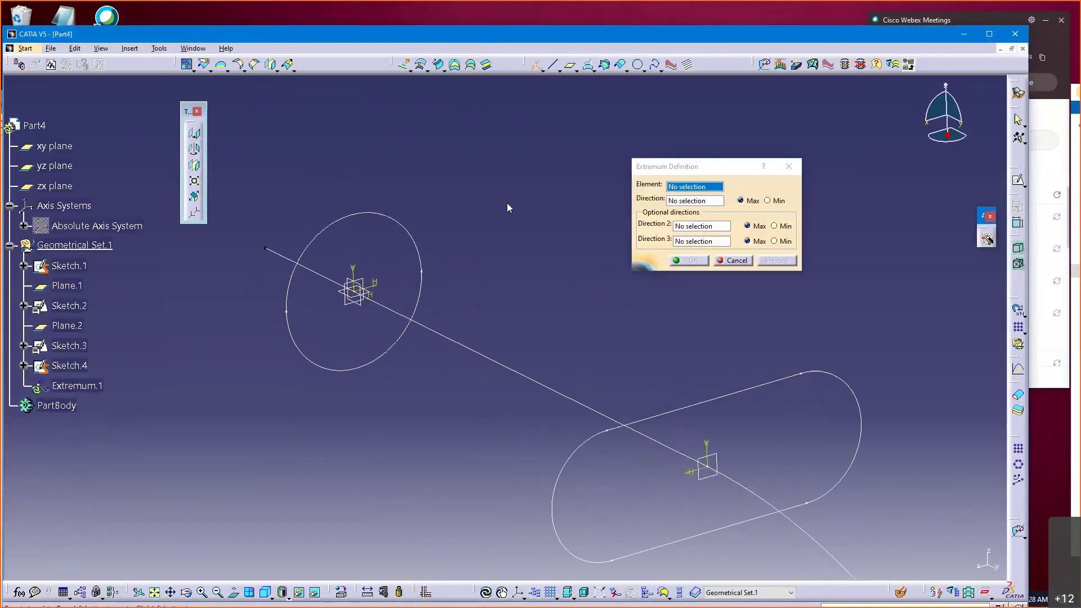
pyautogui.click(394, 218)
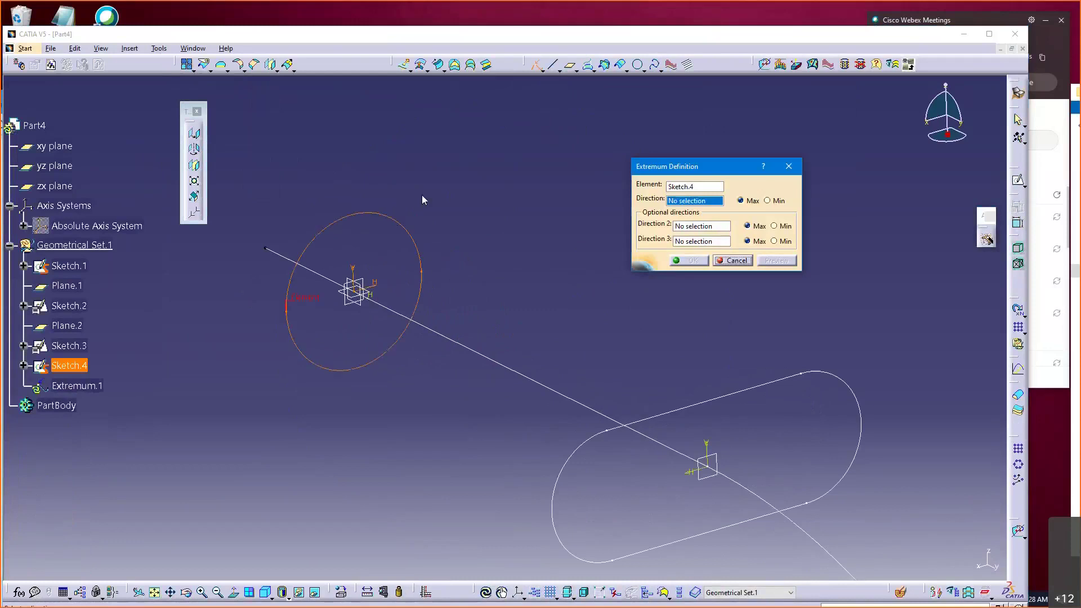
pyautogui.moveTo(423, 200); pyautogui.dragTo(504, 204, button='middle')
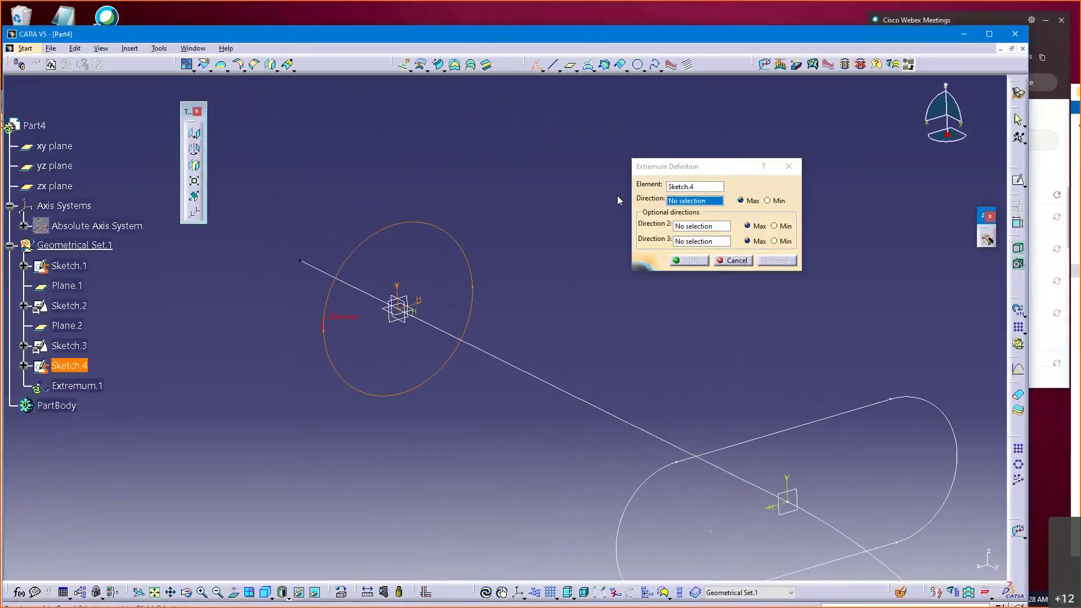
pyautogui.rightClick(680, 205)
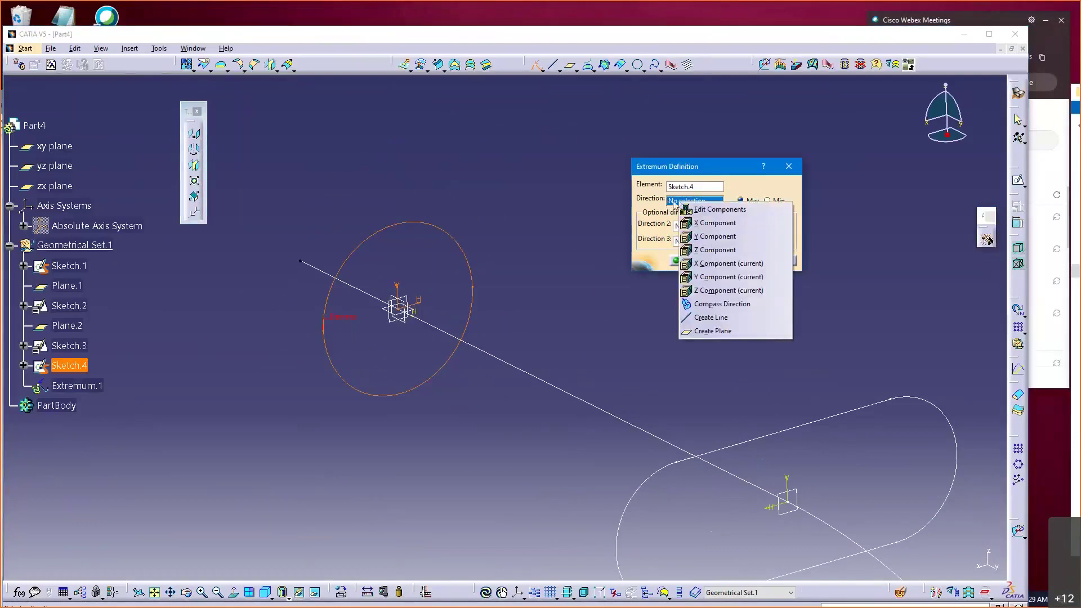
pyautogui.click(726, 291)
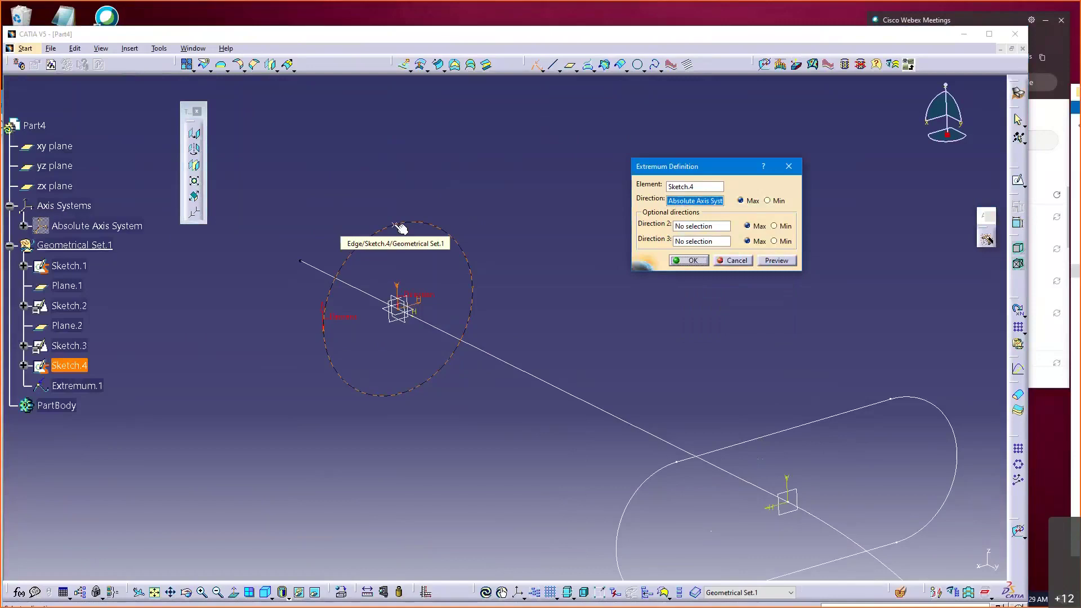
pyautogui.click(688, 260)
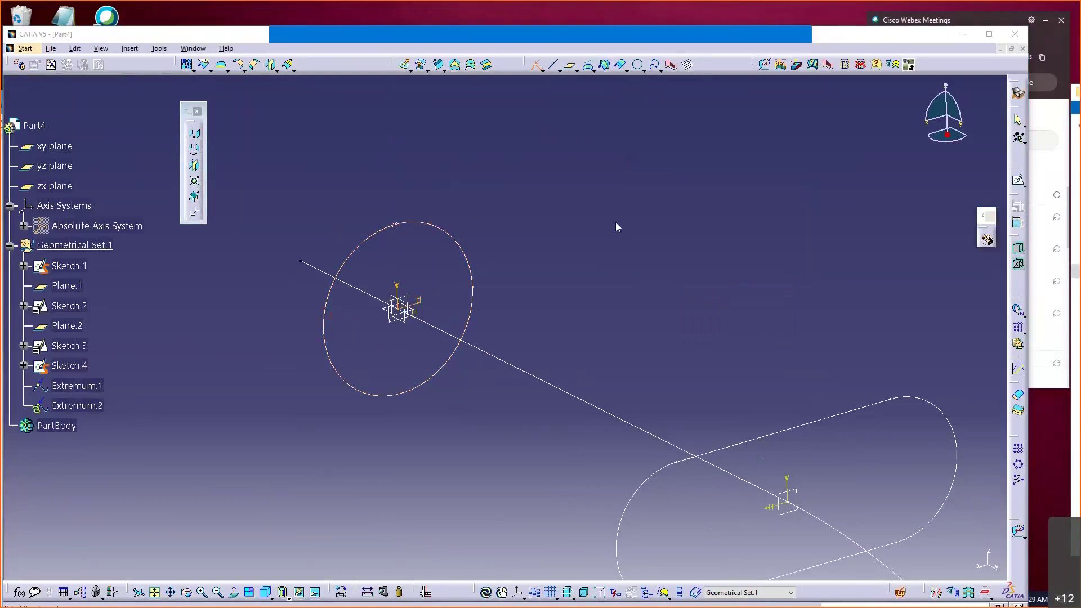
# Create a second extremum point on the circle in Sketch.4, using Z Component as direction with Min
pyautogui.click(471, 260)
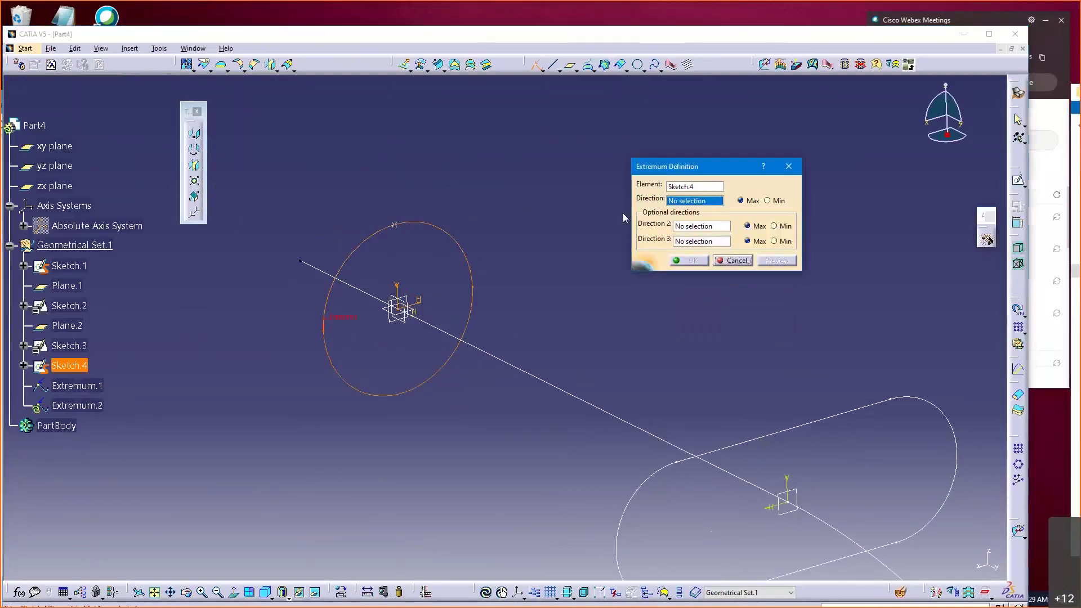
pyautogui.rightClick(686, 205)
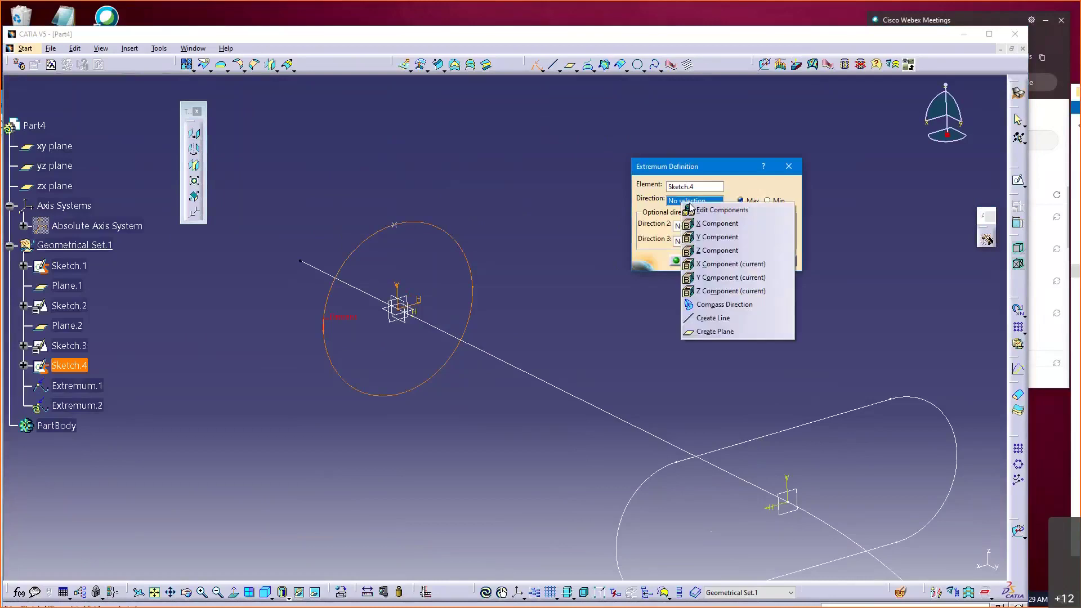
pyautogui.click(713, 252)
pyautogui.click(768, 200)
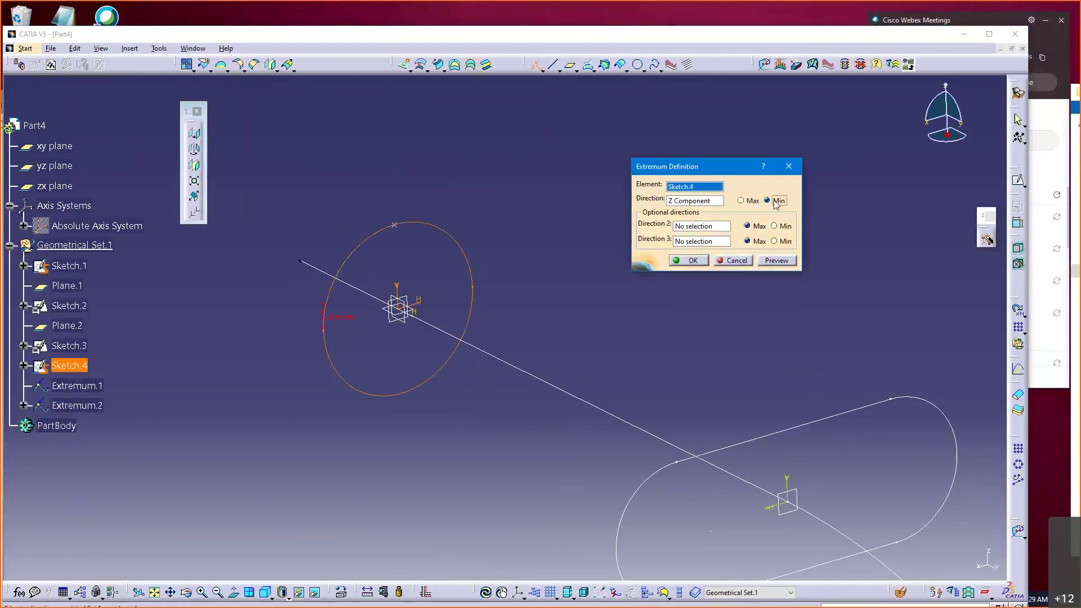
pyautogui.click(689, 261)
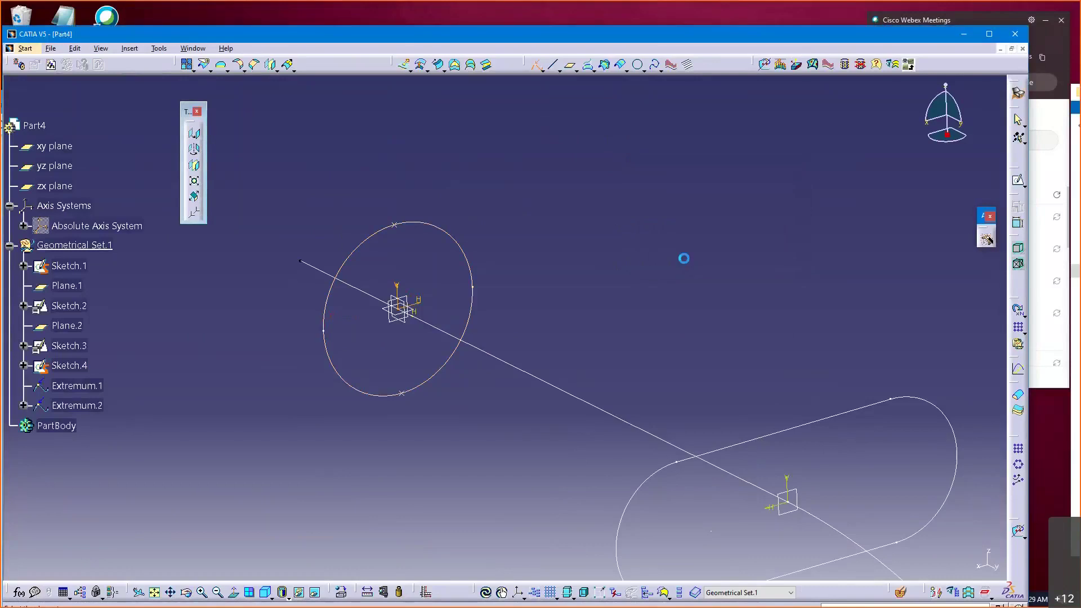
# Create an extremum point on the middle slot profile, Sketch.2, using X Component as direction with Max
pyautogui.moveTo(568, 358); pyautogui.dragTo(432, 350, button='middle')
pyautogui.click(597, 340)
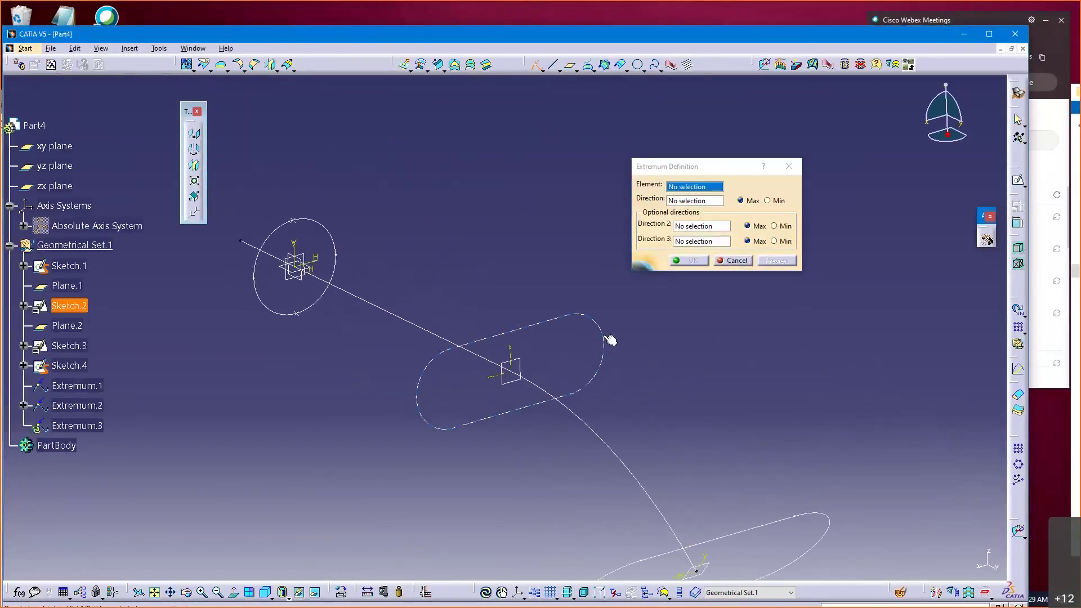
pyautogui.moveTo(680, 352)
pyautogui.mouseDown(button='middle')
pyautogui.moveTo(637, 358)
pyautogui.moveTo(640, 344)
pyautogui.mouseUp(button='middle')
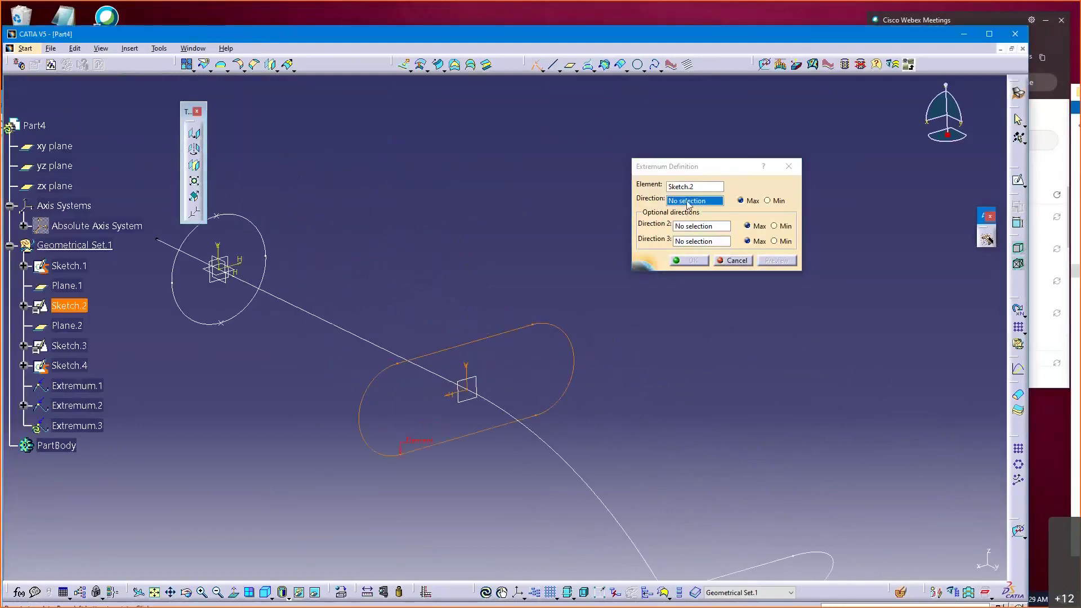
pyautogui.rightClick(688, 203)
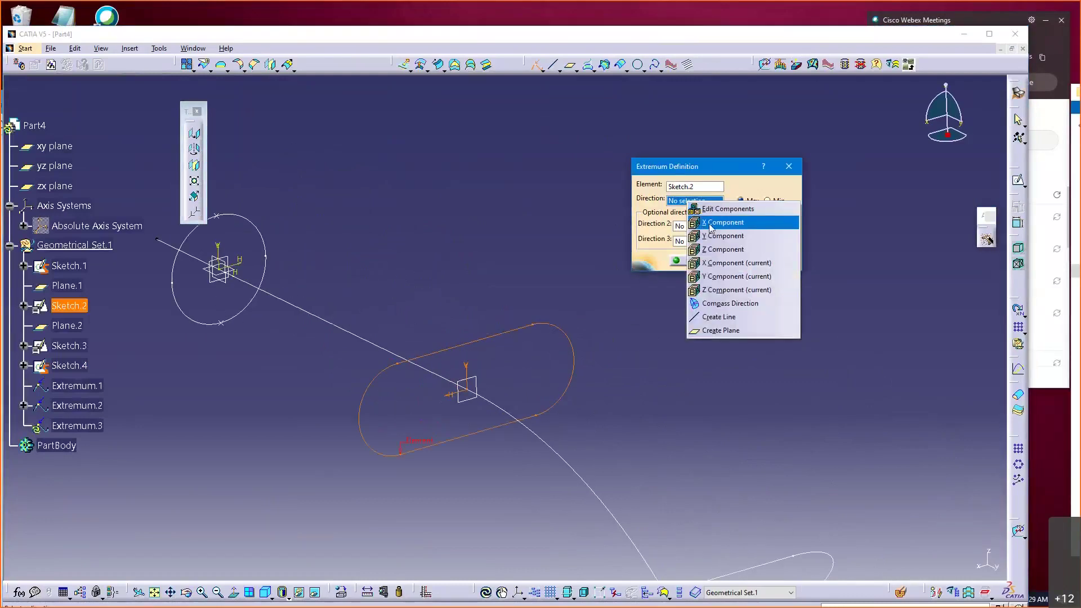
pyautogui.click(718, 208)
pyautogui.moveTo(373, 442); pyautogui.dragTo(442, 379, button='middle')
pyautogui.keyDown('ctrl'); pyautogui.moveTo(442, 379); pyautogui.dragTo(440, 358, button='middle'); pyautogui.keyUp('ctrl')
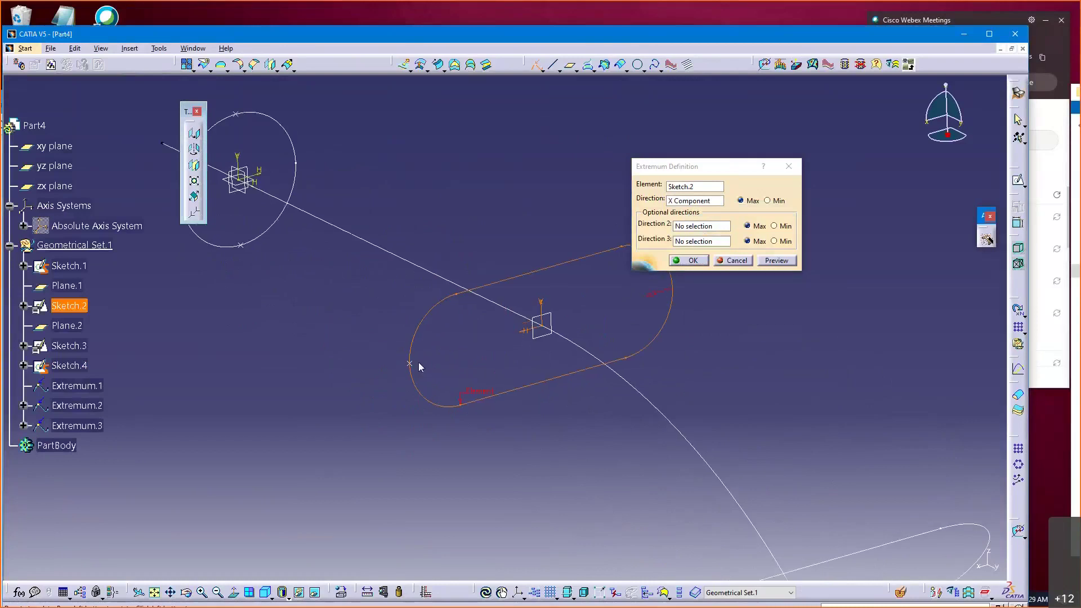
pyautogui.click(691, 260)
# Create a second extremum point on the middle slot profile, Sketch.2, using X Component as direction with Min
pyautogui.click(670, 310)
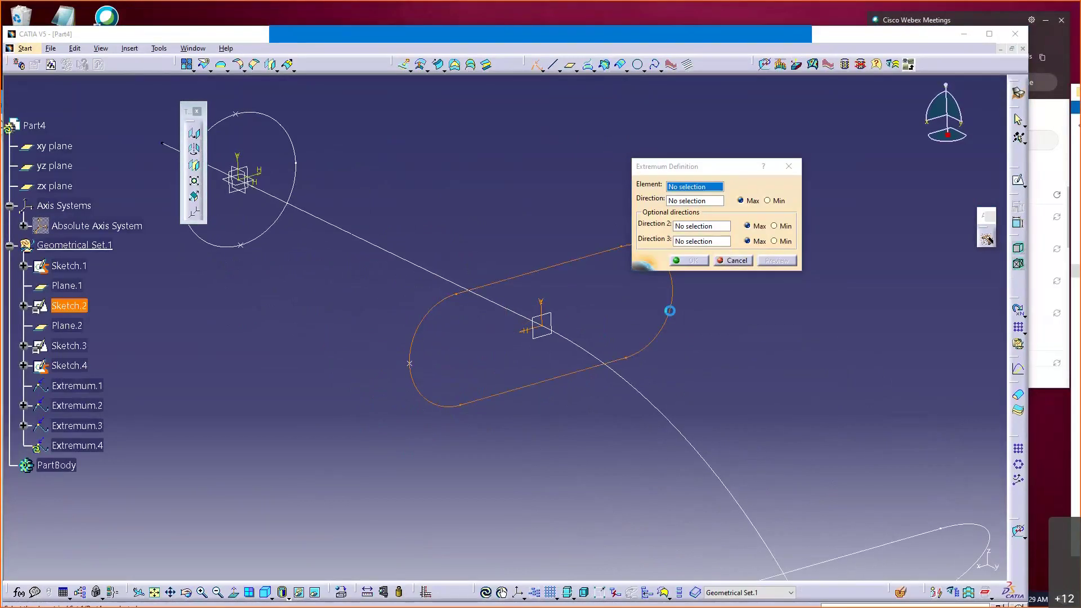
pyautogui.rightClick(692, 202)
pyautogui.click(727, 222)
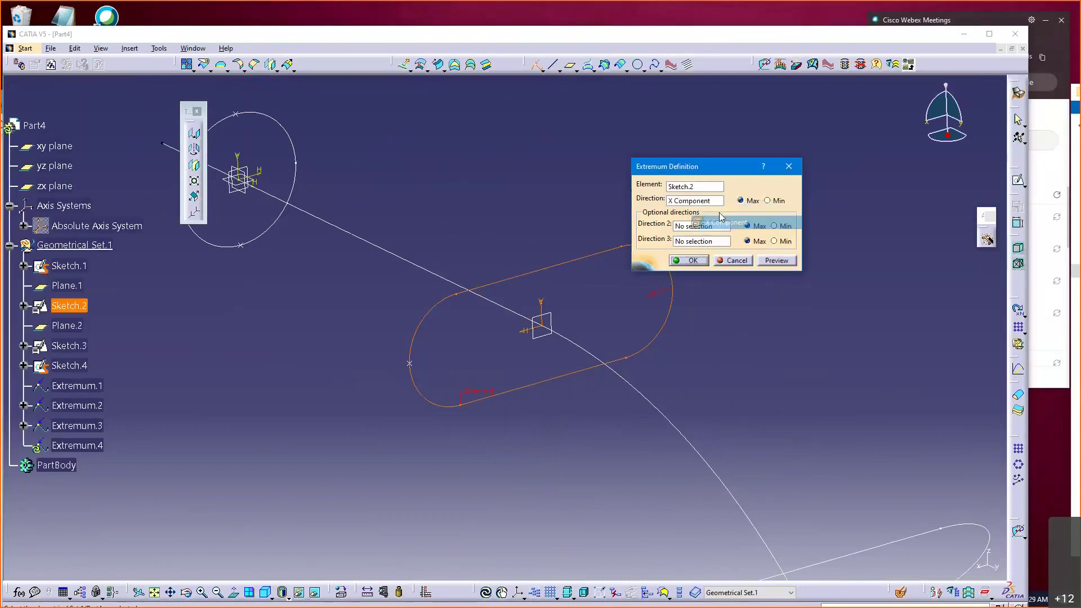
pyautogui.click(767, 200)
pyautogui.click(703, 260)
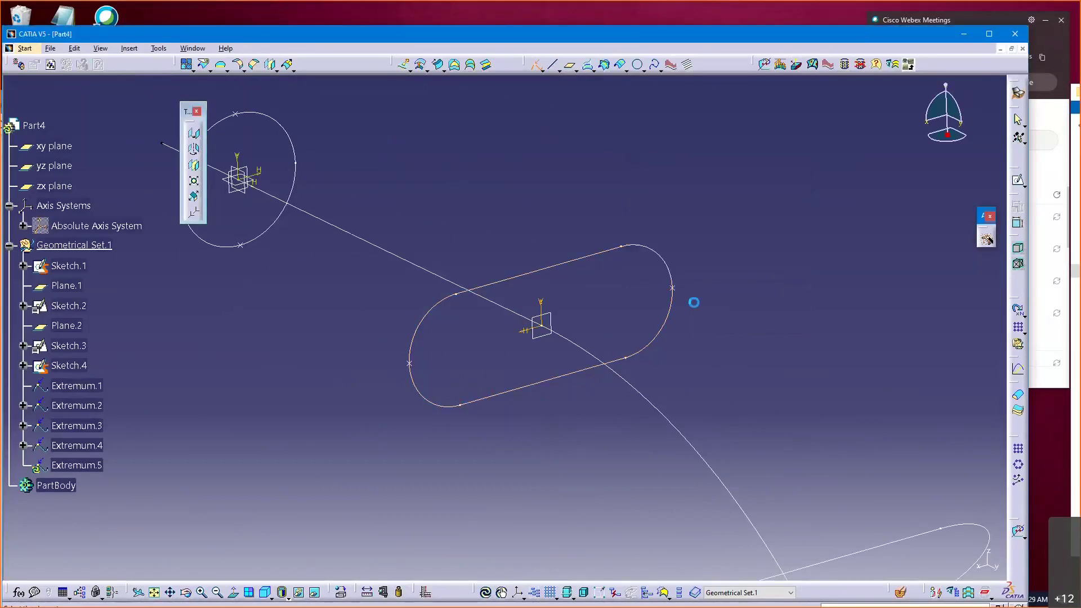
# Create an extremum point on the lower slot profile, Sketch.3, using the current X component as direction with Max
pyautogui.moveTo(669, 366); pyautogui.dragTo(492, 317, button='middle')
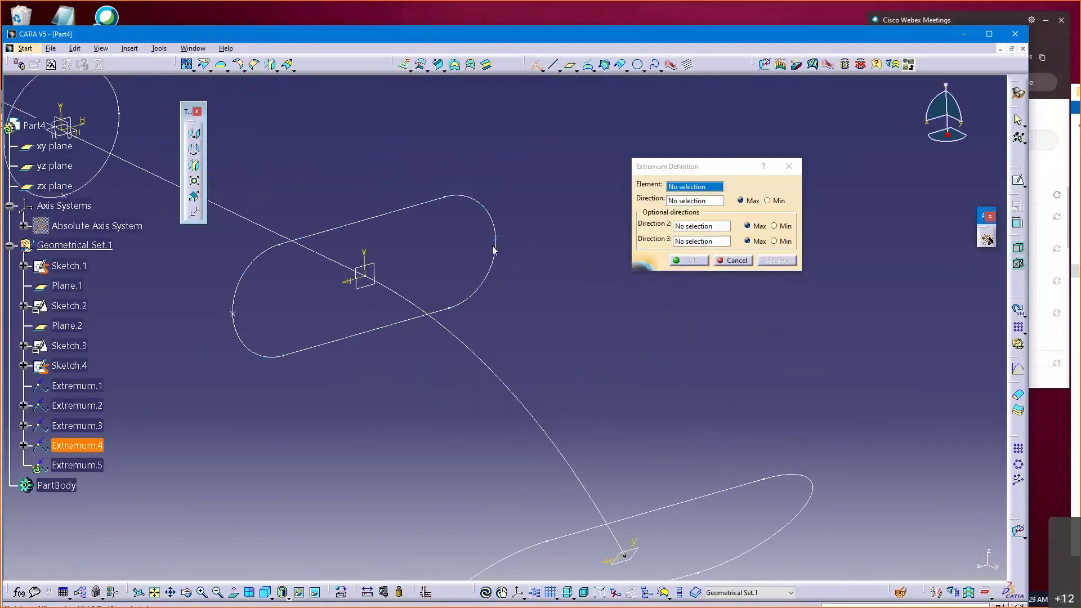
pyautogui.moveTo(490, 243)
pyautogui.keyDown('ctrl'); pyautogui.mouseDown(button='middle')
pyautogui.moveTo(497, 321)
pyautogui.moveTo(511, 343)
pyautogui.moveTo(440, 285)
pyautogui.moveTo(369, 279)
pyautogui.moveTo(381, 272)
pyautogui.moveTo(430, 295)
pyautogui.moveTo(420, 363)
pyautogui.moveTo(389, 307)
pyautogui.moveTo(362, 362)
pyautogui.moveTo(476, 289)
pyautogui.moveTo(536, 316)
pyautogui.mouseUp(button='middle'); pyautogui.keyUp('ctrl')
pyautogui.click(362, 363)
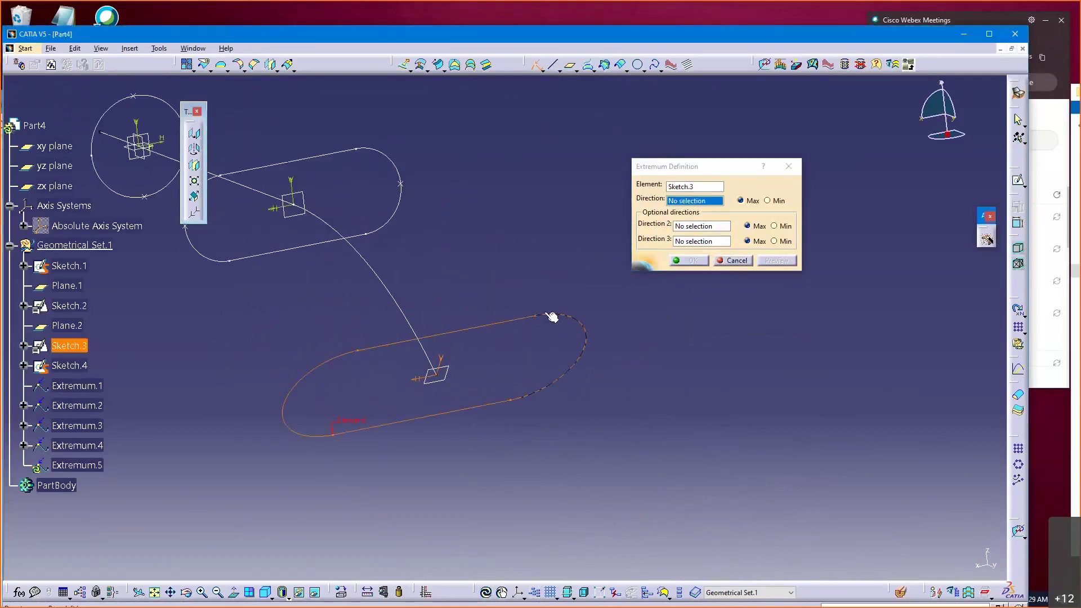
pyautogui.rightClick(692, 202)
pyautogui.click(719, 267)
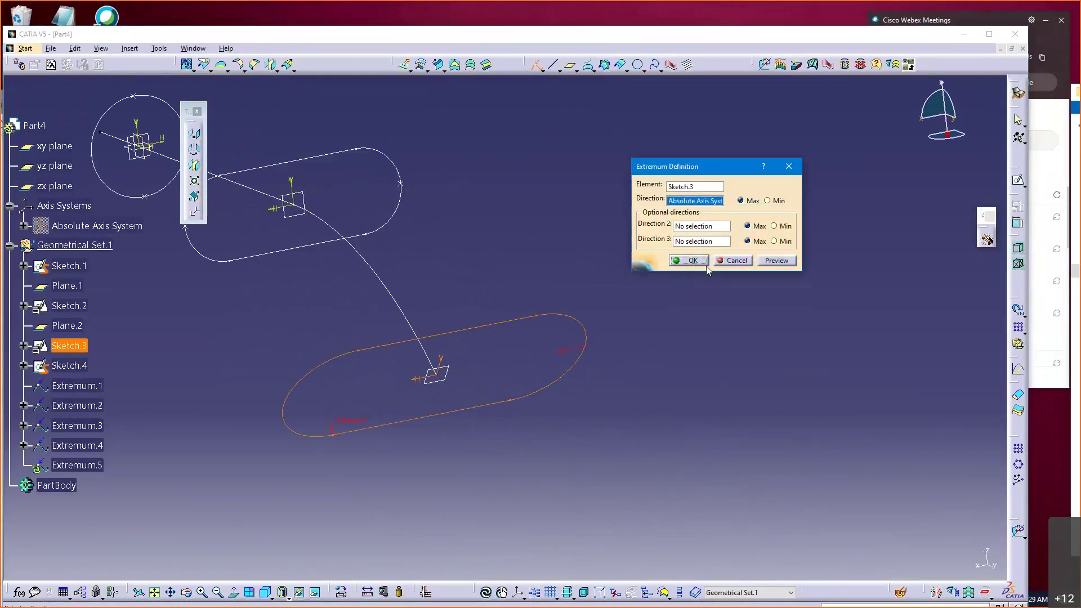
pyautogui.click(685, 261)
# Create a second extremum point on the lower slot profile, Sketch.3, using X Component as direction with Min
pyautogui.click(586, 326)
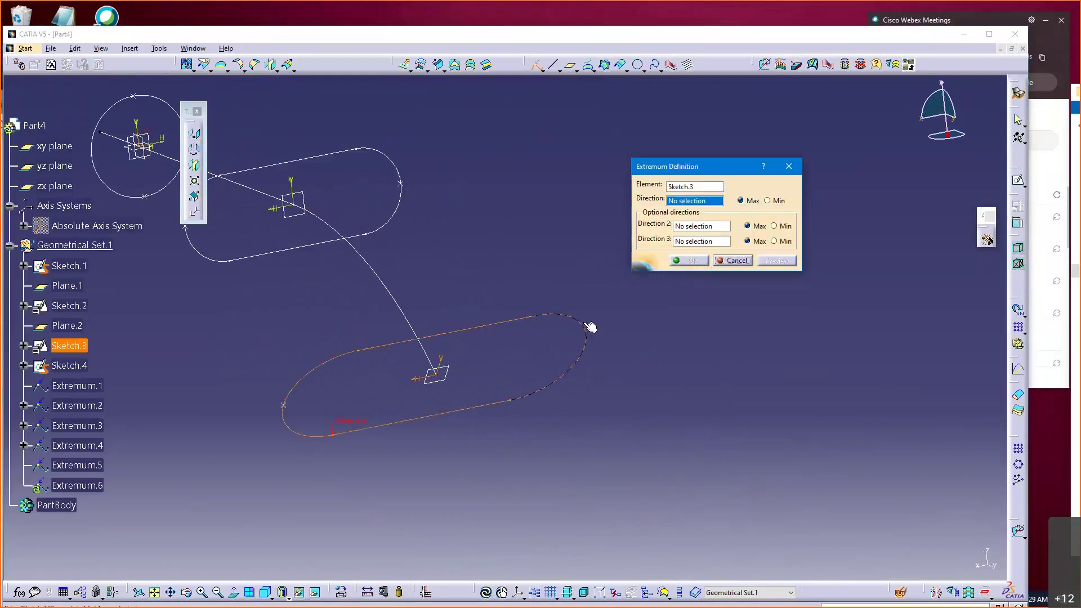
pyautogui.rightClick(691, 206)
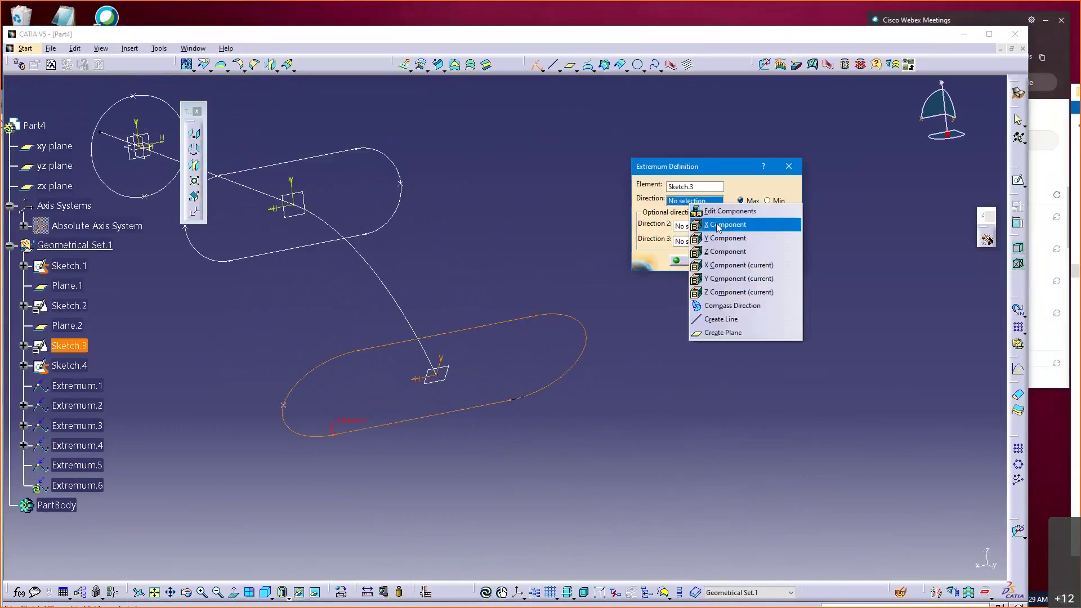
pyautogui.click(719, 225)
pyautogui.click(767, 201)
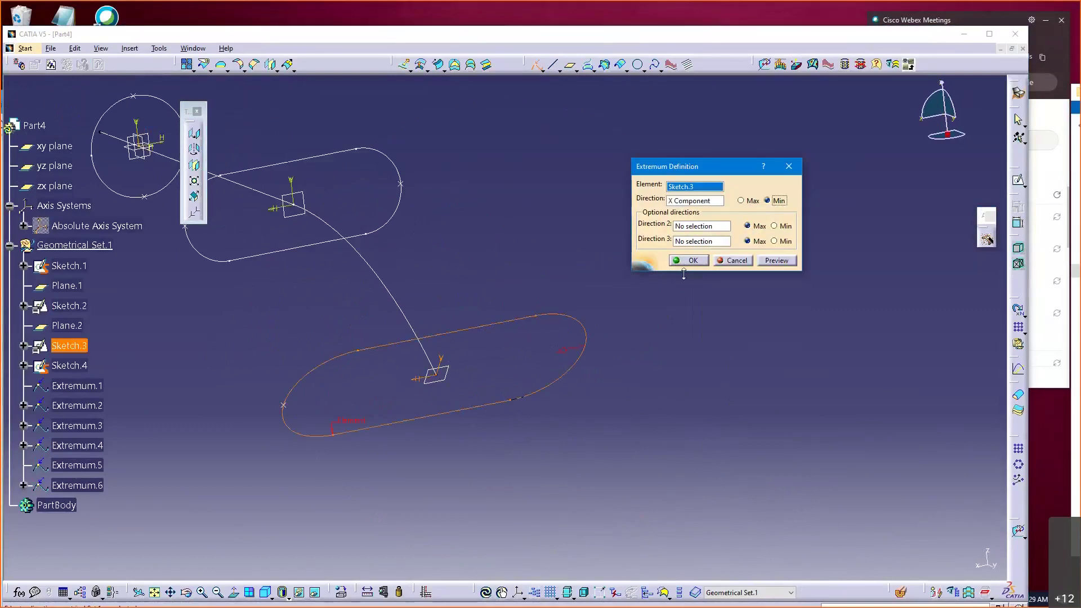
pyautogui.click(689, 261)
# Leave the Extremum command and delete the extremum point at the bottom of the circle, Extremum.2
pyautogui.moveTo(528, 261); pyautogui.dragTo(723, 377, button='middle')
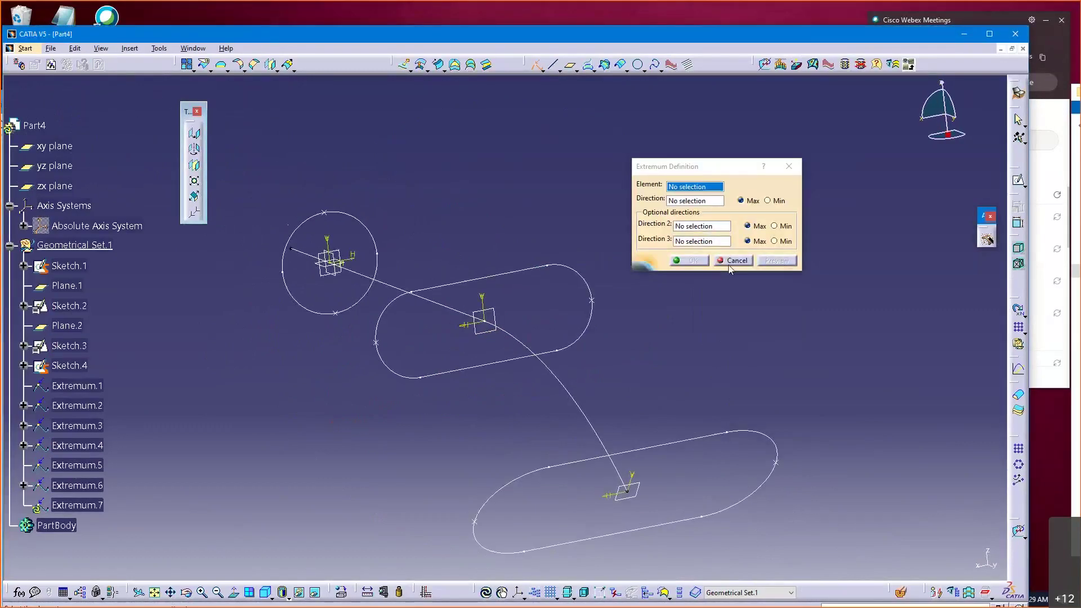
pyautogui.moveTo(664, 304)
pyautogui.mouseDown(button='middle')
pyautogui.moveTo(687, 287)
pyautogui.moveTo(693, 331)
pyautogui.moveTo(651, 357)
pyautogui.moveTo(616, 332)
pyautogui.moveTo(674, 285)
pyautogui.moveTo(524, 171)
pyautogui.moveTo(577, 238)
pyautogui.moveTo(461, 272)
pyautogui.mouseUp(button='middle')
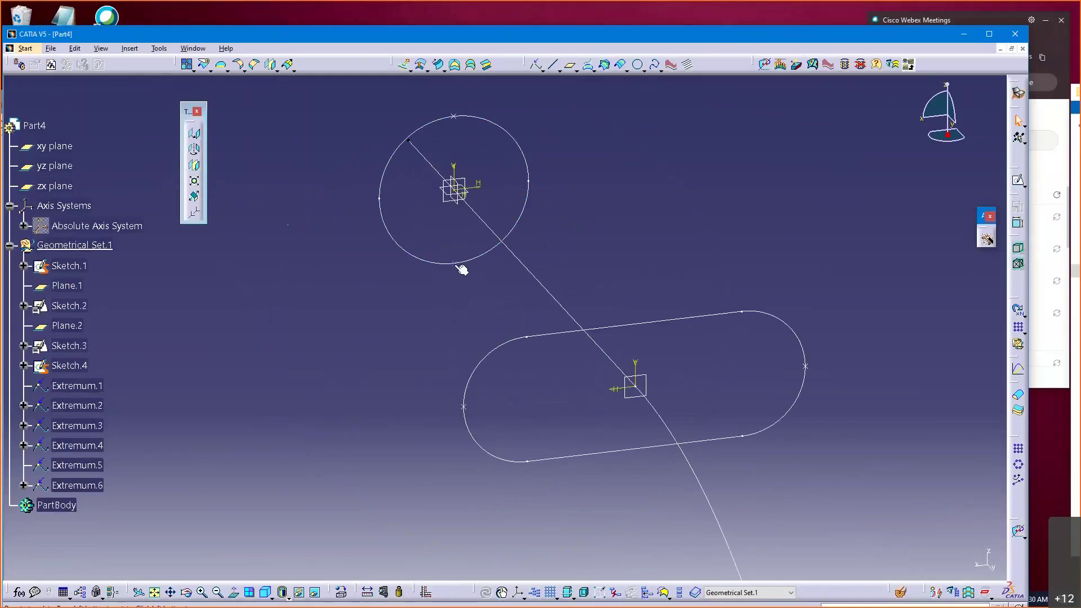
pyautogui.click(463, 267)
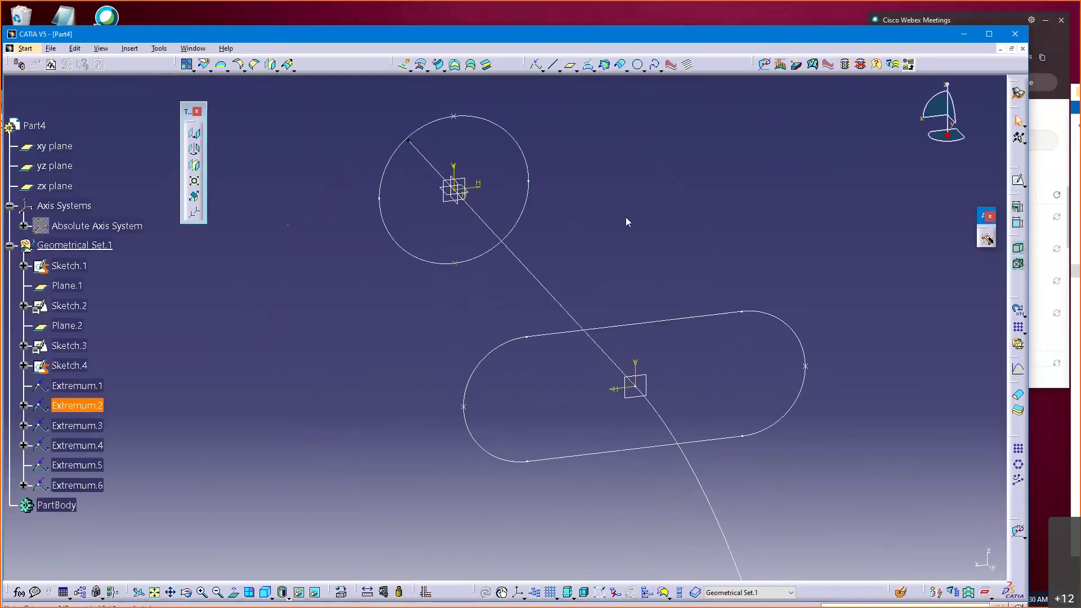
pyautogui.press('Delete')
# Start a new point of type On curve with the circle in Sketch.4 as its curve
pyautogui.moveTo(635, 232); pyautogui.dragTo(691, 337, button='middle')
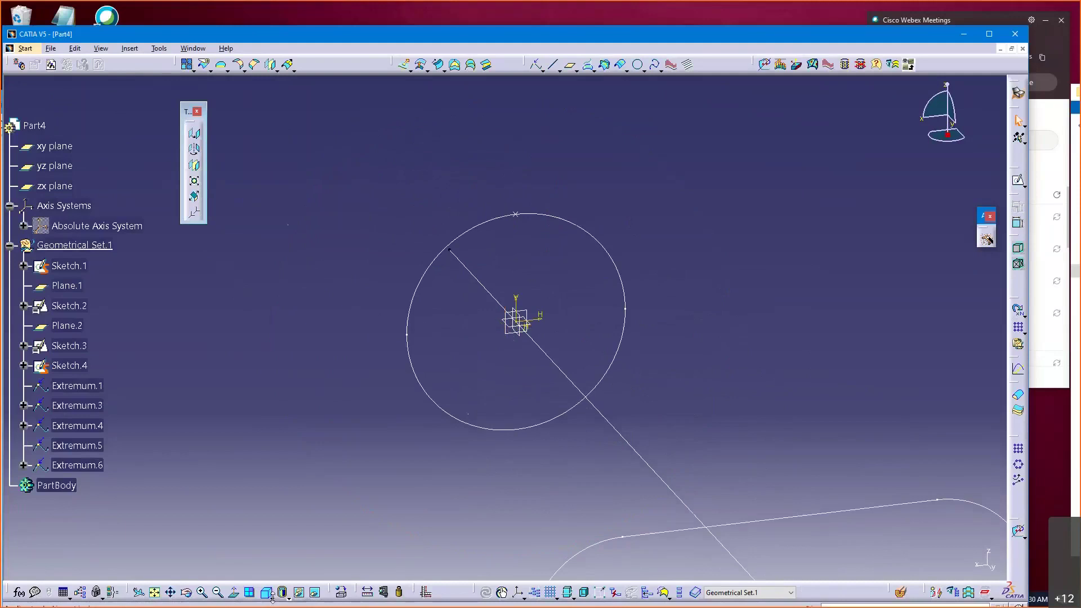
pyautogui.click(274, 595)
pyautogui.click(284, 487)
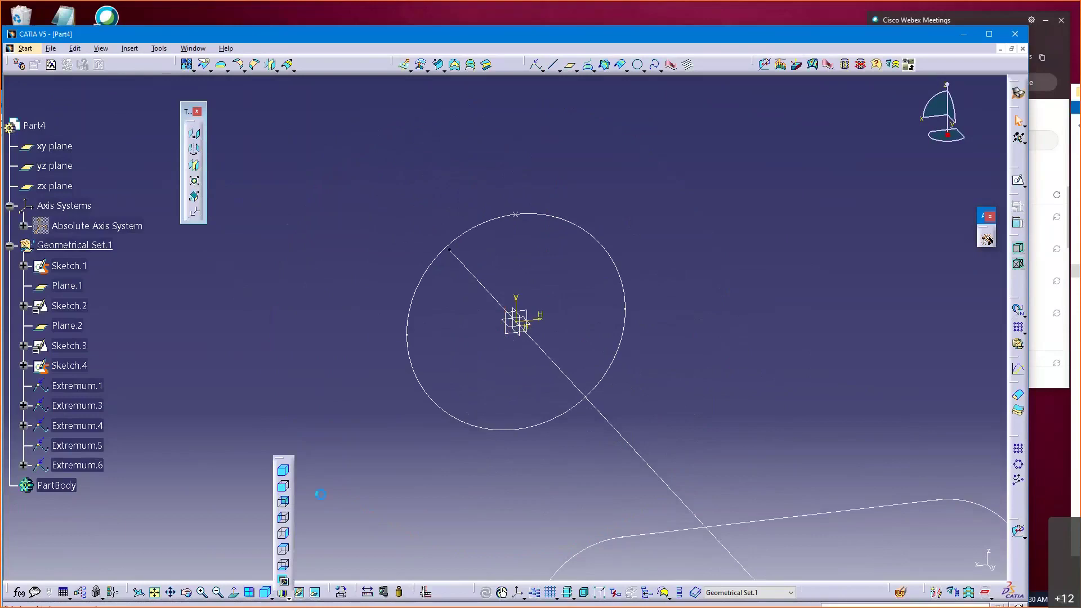
pyautogui.click(273, 598)
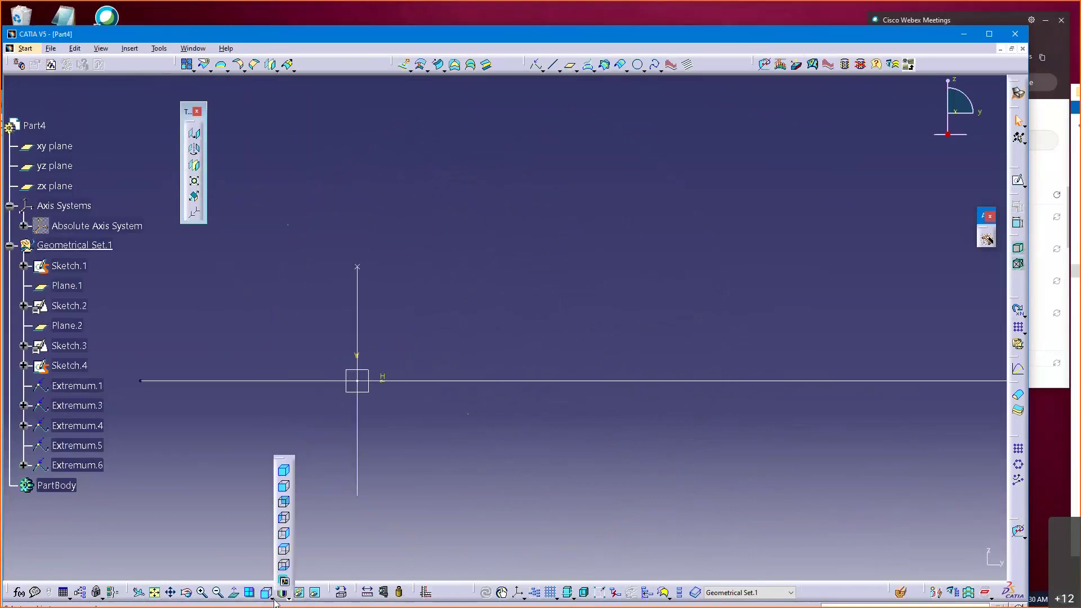
pyautogui.click(283, 535)
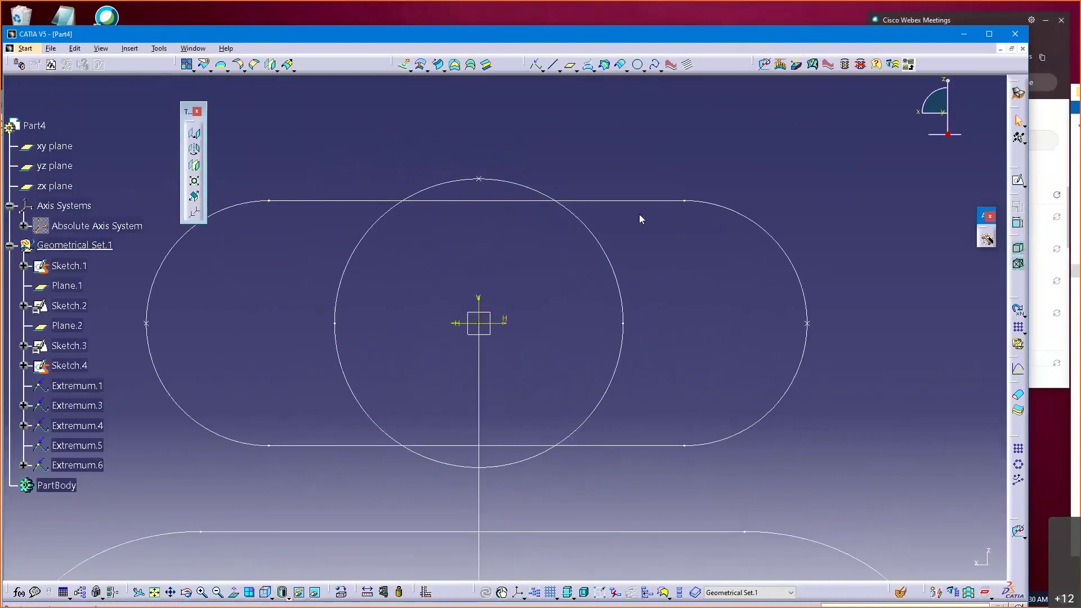
pyautogui.click(543, 70)
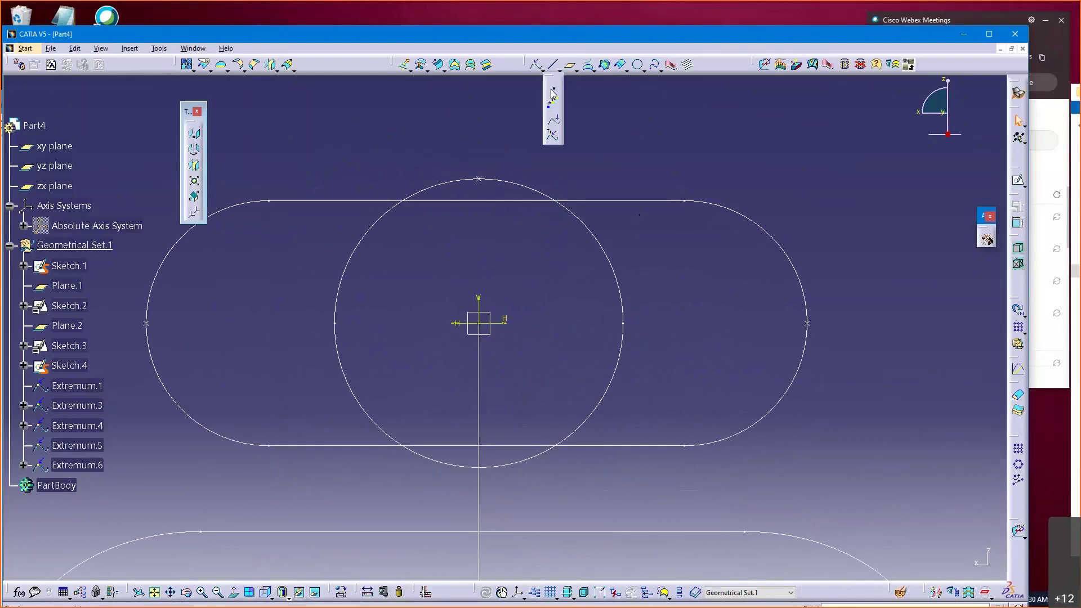
pyautogui.click(552, 81)
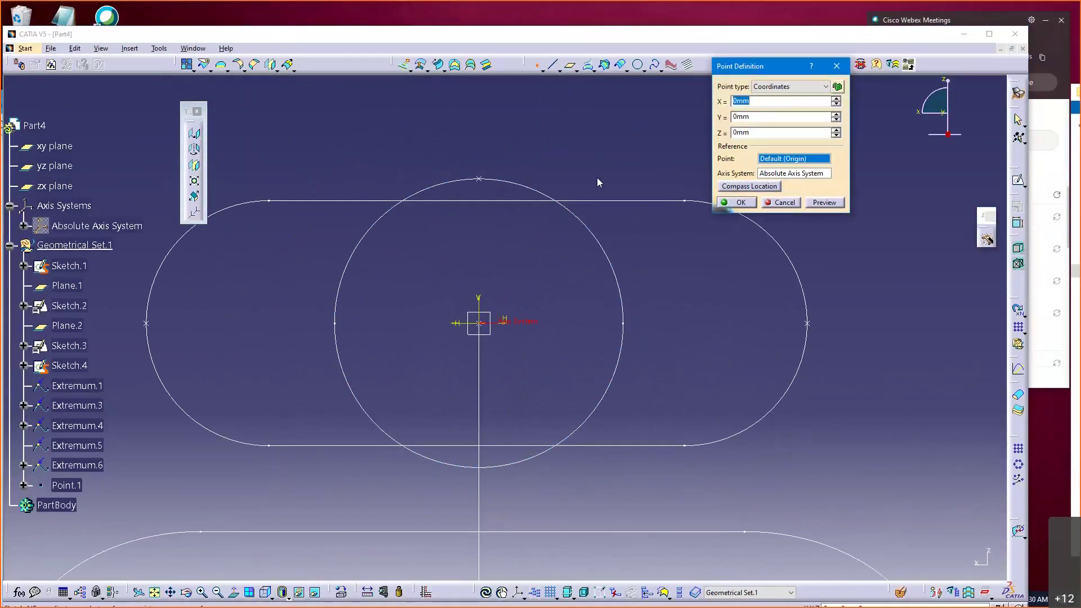
pyautogui.moveTo(603, 177); pyautogui.dragTo(590, 180, button='middle')
pyautogui.click(788, 86)
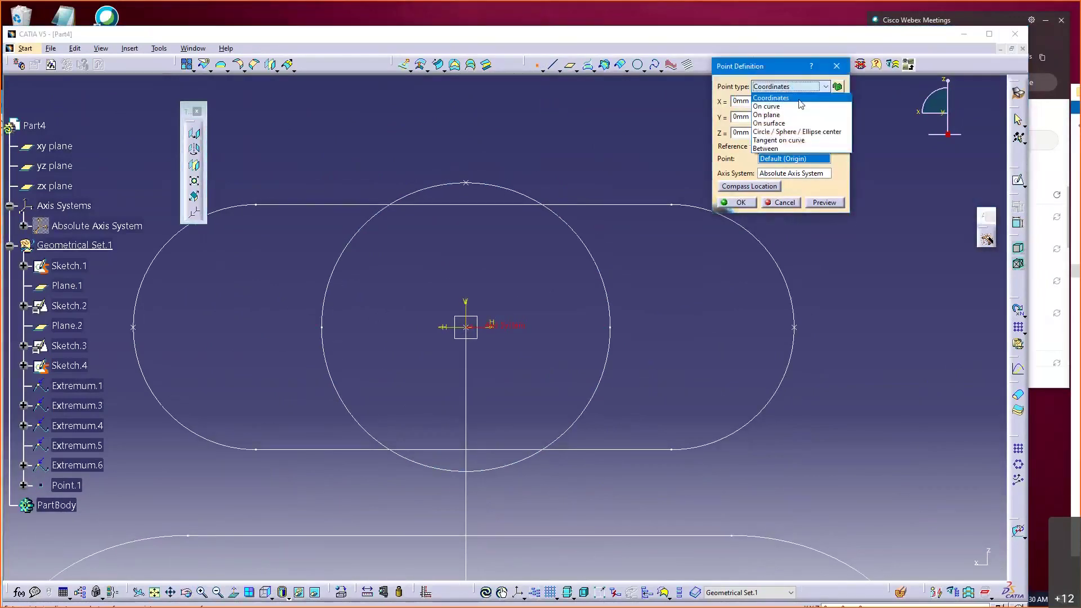
pyautogui.click(788, 99)
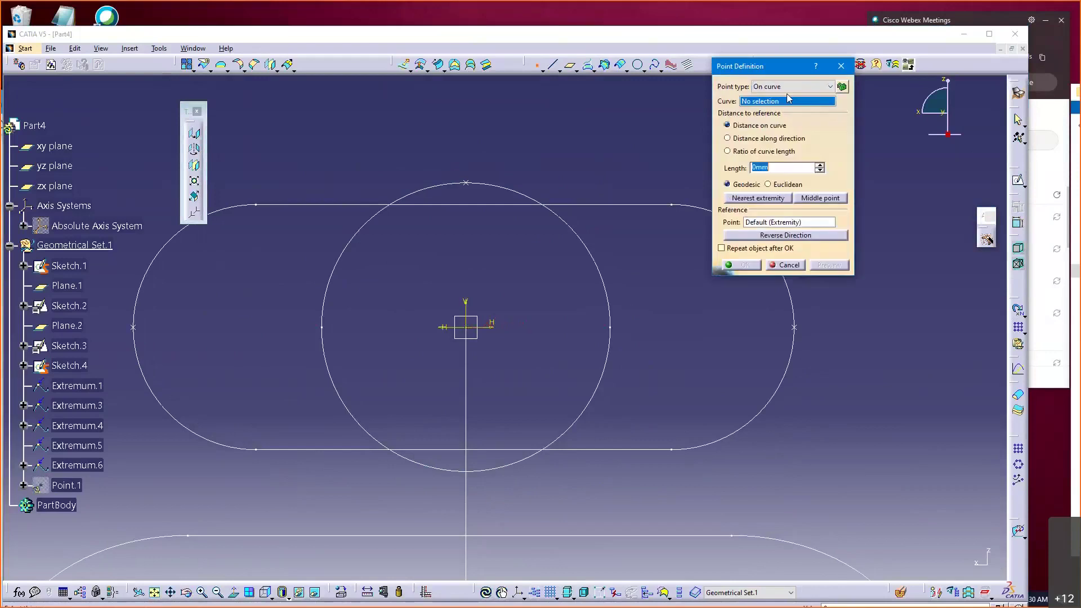
pyautogui.click(515, 192)
pyautogui.click(546, 171)
pyautogui.moveTo(560, 159); pyautogui.dragTo(600, 187, button='middle')
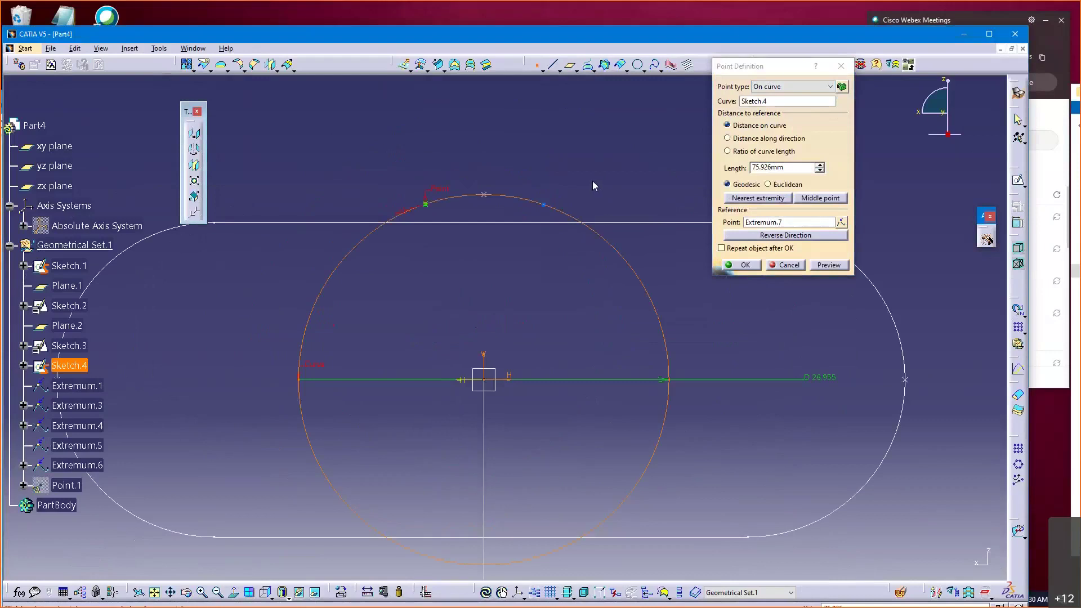
# Reference the point to Extremum.1 at the circle's top and place it at a curve length ratio of 0.125
pyautogui.click(744, 222)
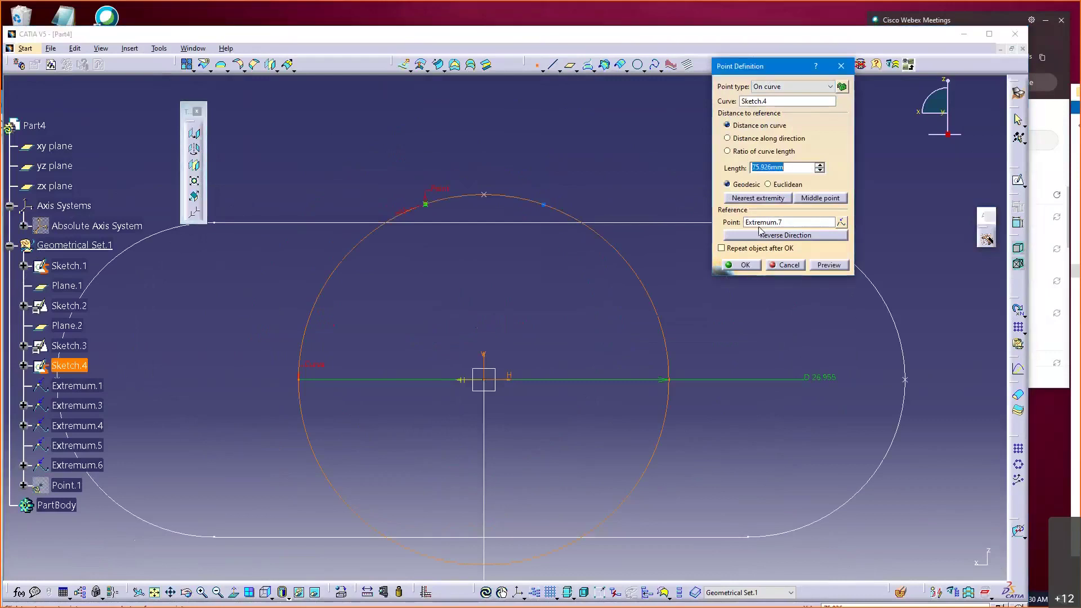
pyautogui.click(485, 194)
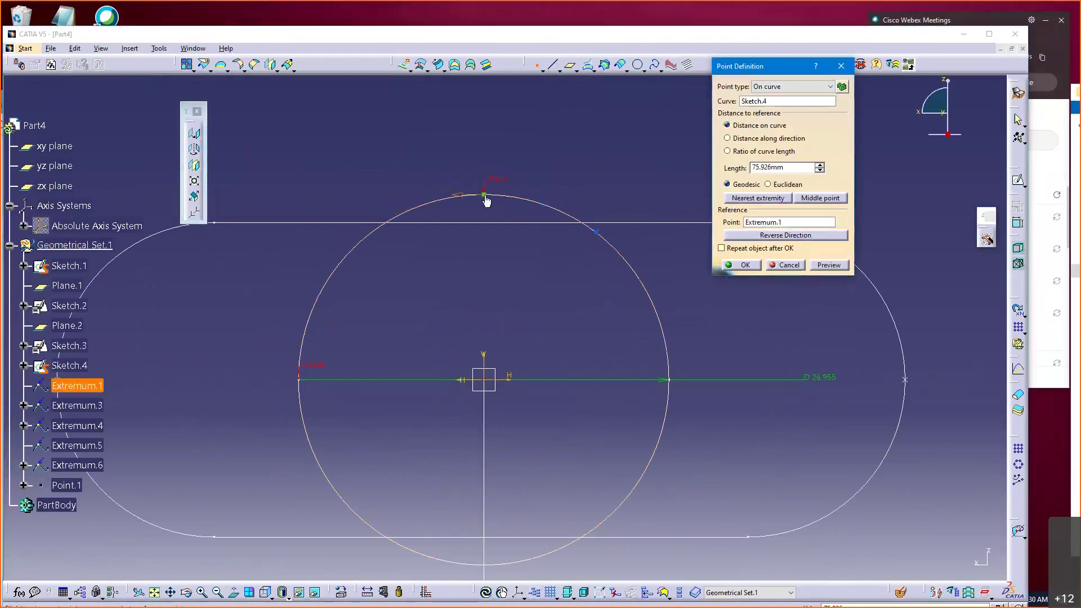
pyautogui.click(516, 197)
pyautogui.click(744, 152)
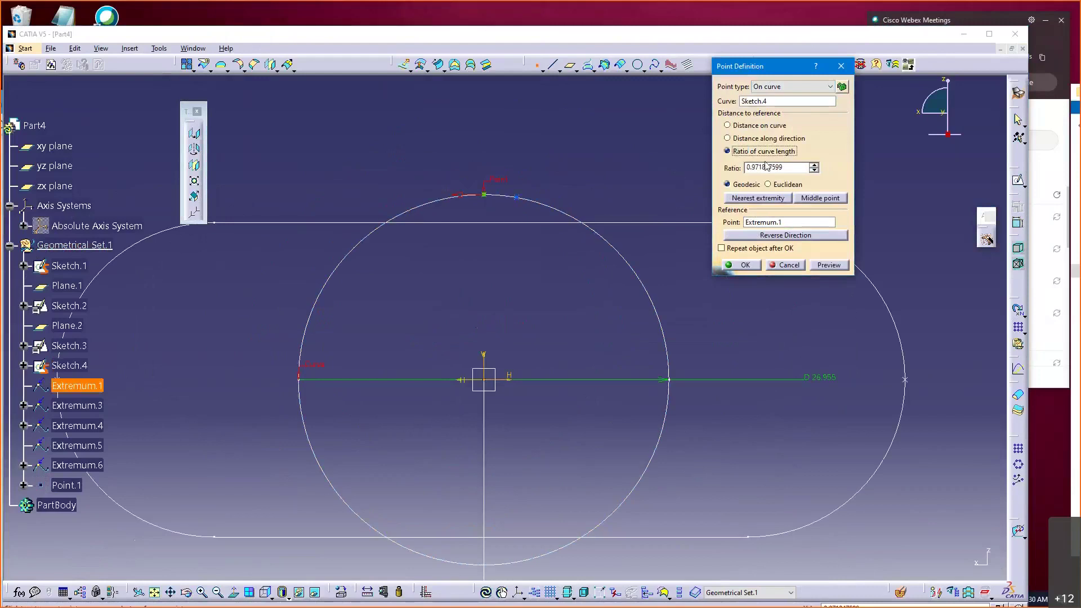
pyautogui.doubleClick(791, 169)
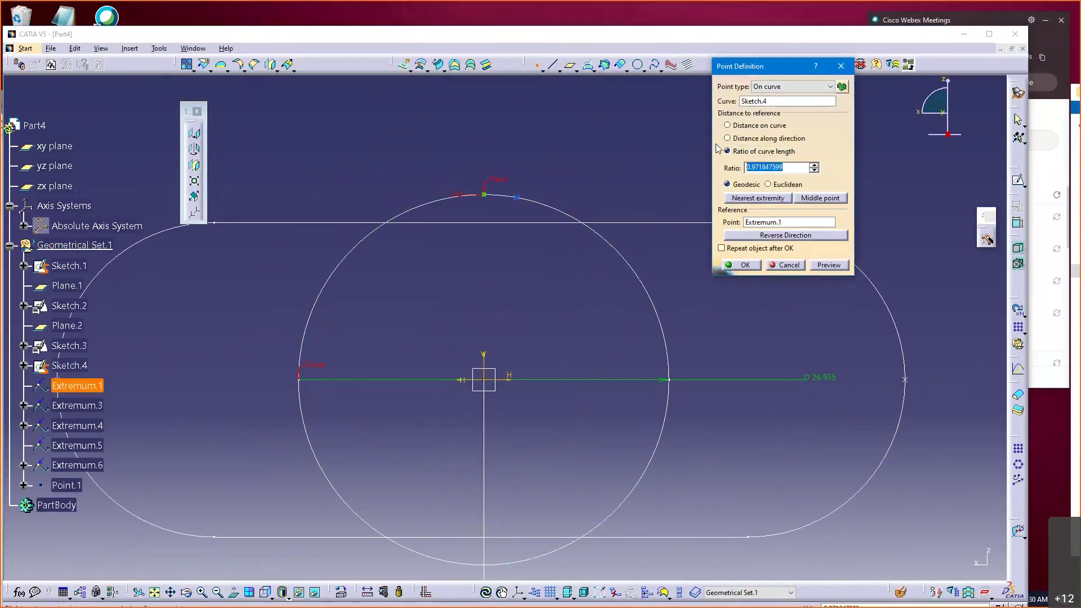
pyautogui.write('0.25')
pyautogui.press('Tab')
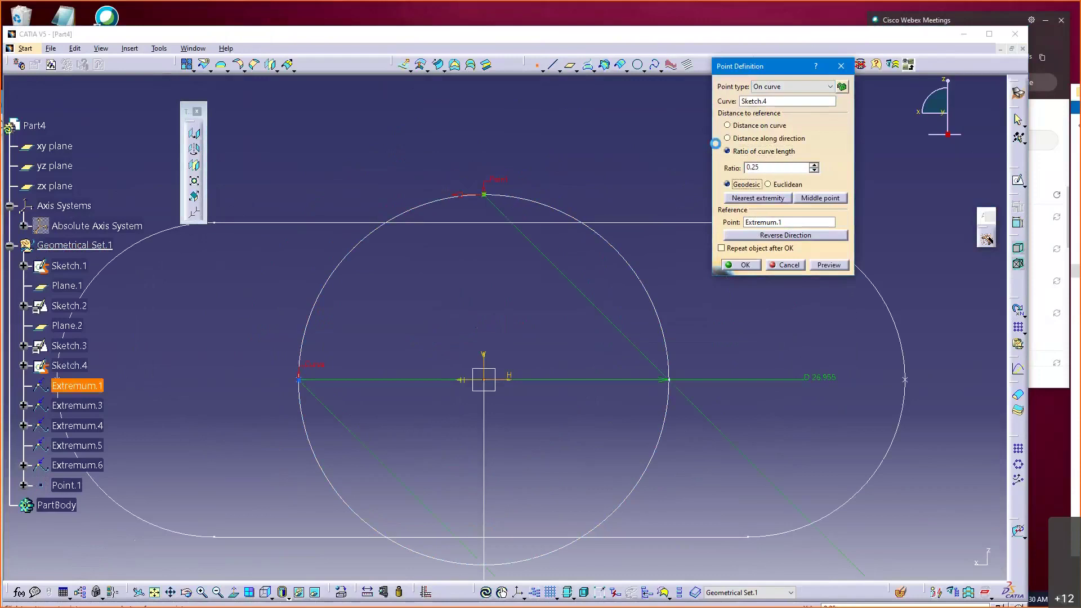
pyautogui.click(753, 169)
pyautogui.write('1')
pyautogui.click(741, 265)
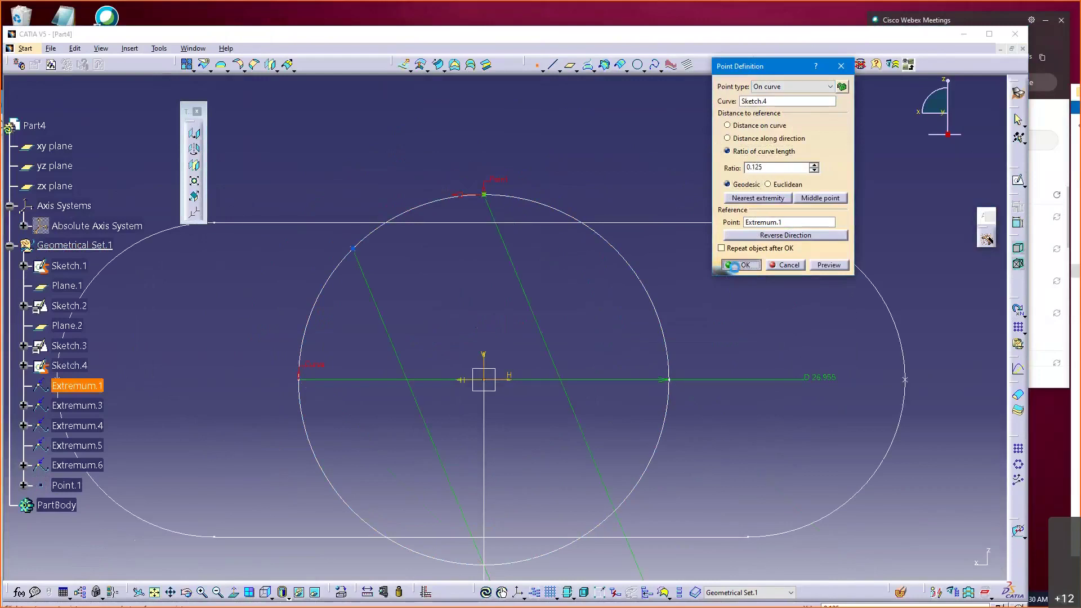
# Create a second on-curve point on the circle in Sketch.4, referenced to Point.1, at a curve length ratio of 0.25
pyautogui.moveTo(557, 314)
pyautogui.mouseDown(button='middle')
pyautogui.moveTo(536, 254)
pyautogui.moveTo(540, 309)
pyautogui.mouseUp(button='middle')
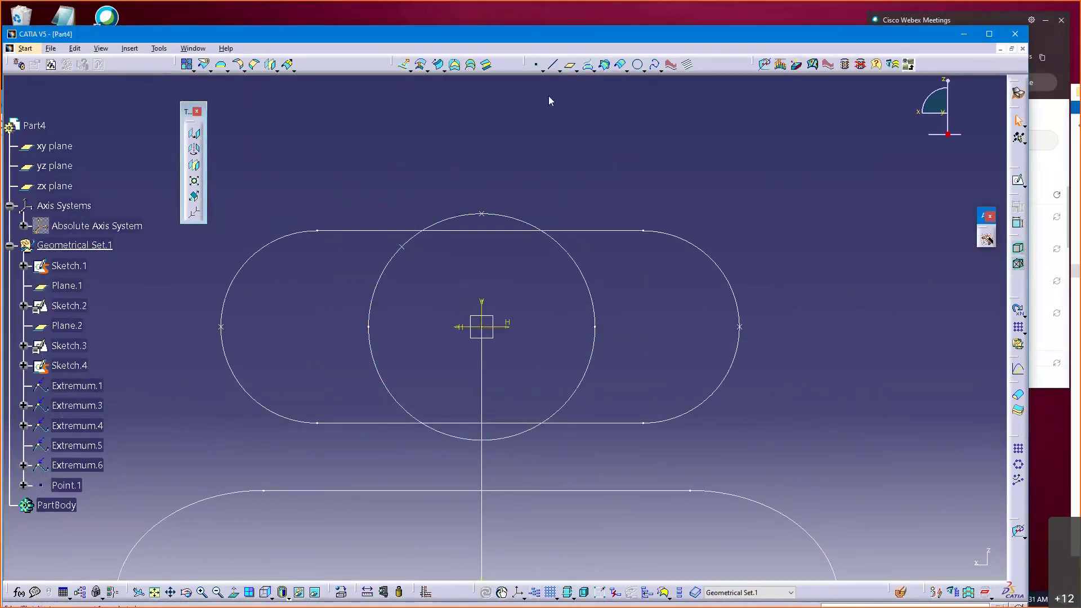
pyautogui.click(538, 66)
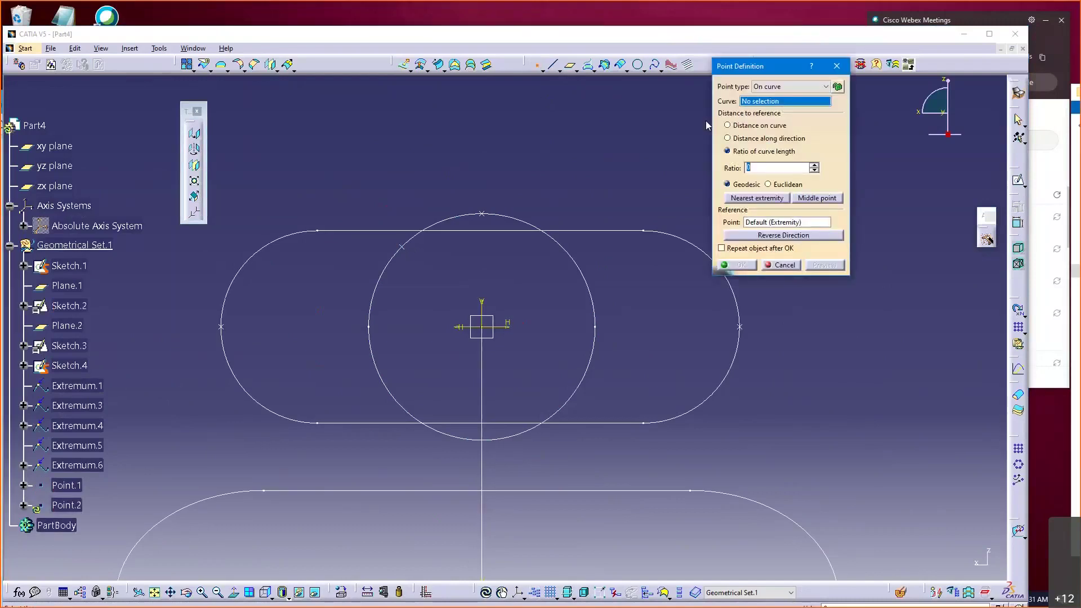
pyautogui.click(454, 221)
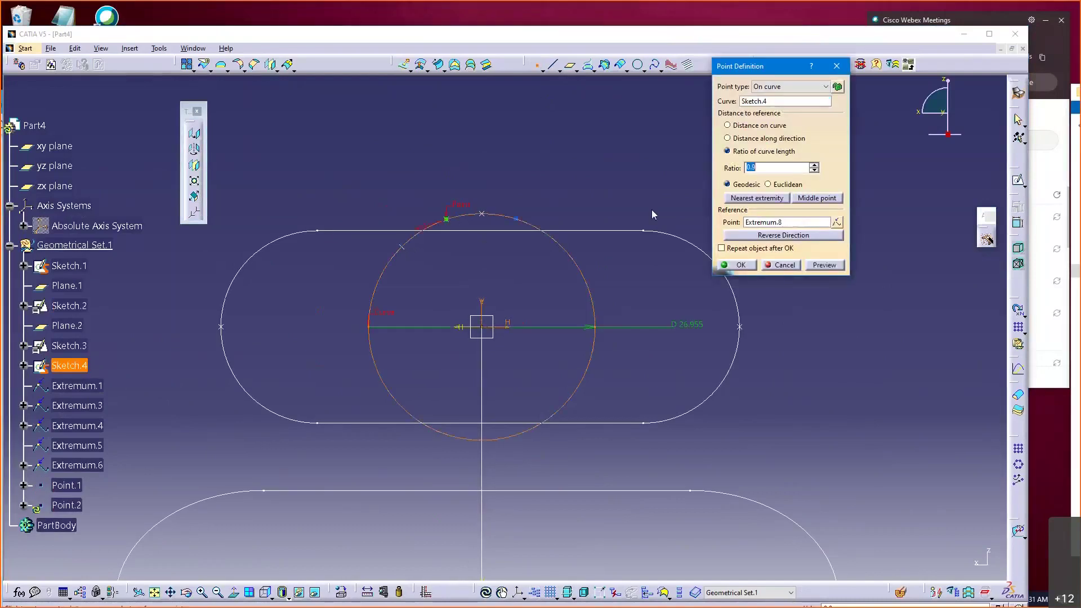
pyautogui.click(751, 223)
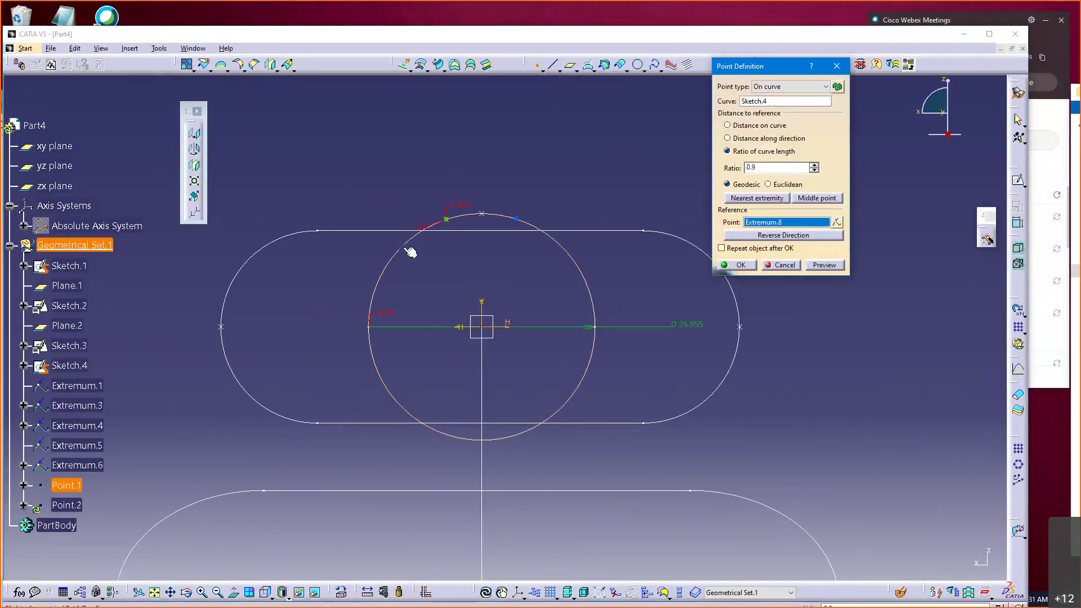
pyautogui.click(403, 249)
pyautogui.click(636, 234)
pyautogui.moveTo(787, 170); pyautogui.dragTo(616, 172)
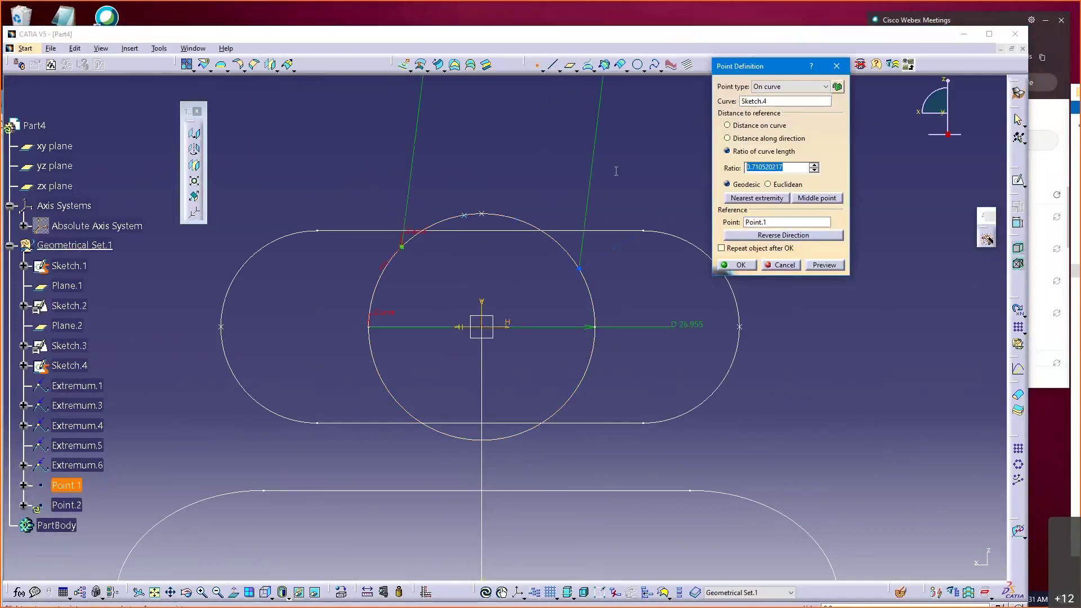
pyautogui.write('0.25')
pyautogui.press('Tab')
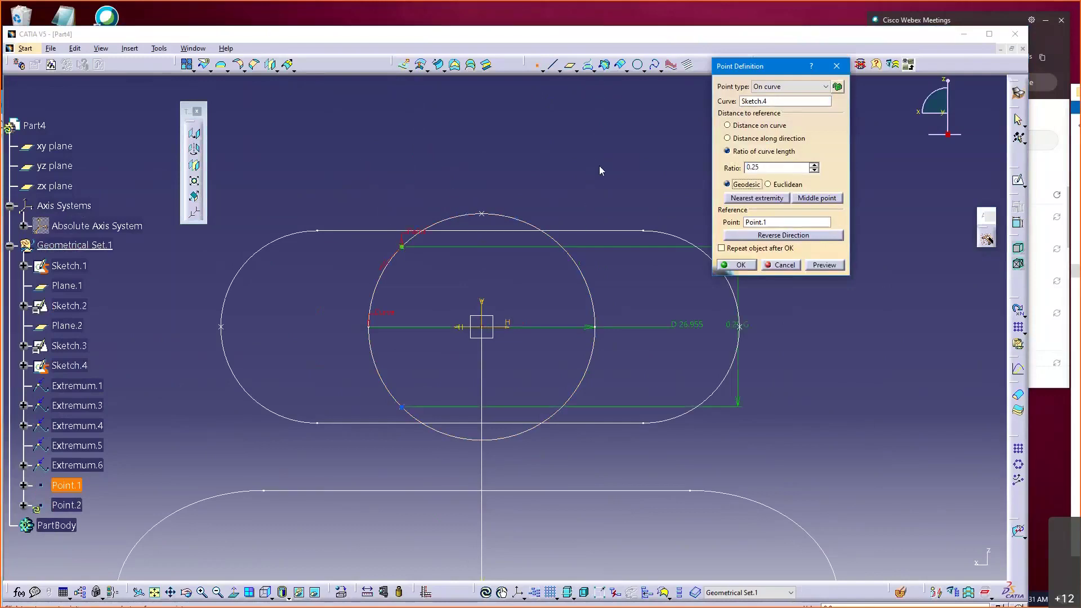
pyautogui.click(737, 264)
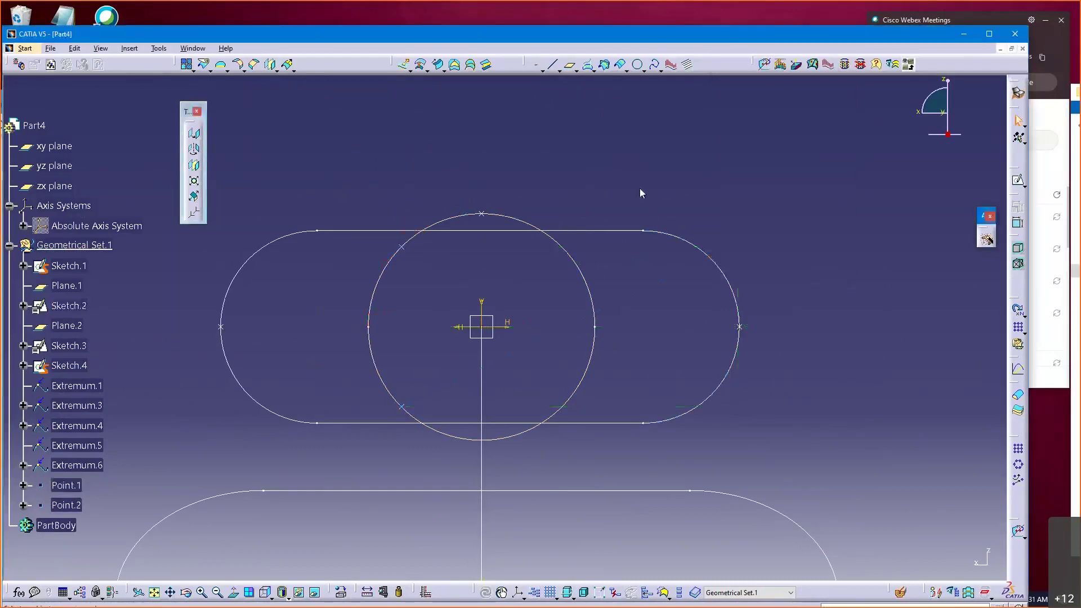
pyautogui.moveTo(639, 190); pyautogui.dragTo(622, 186, button='middle')
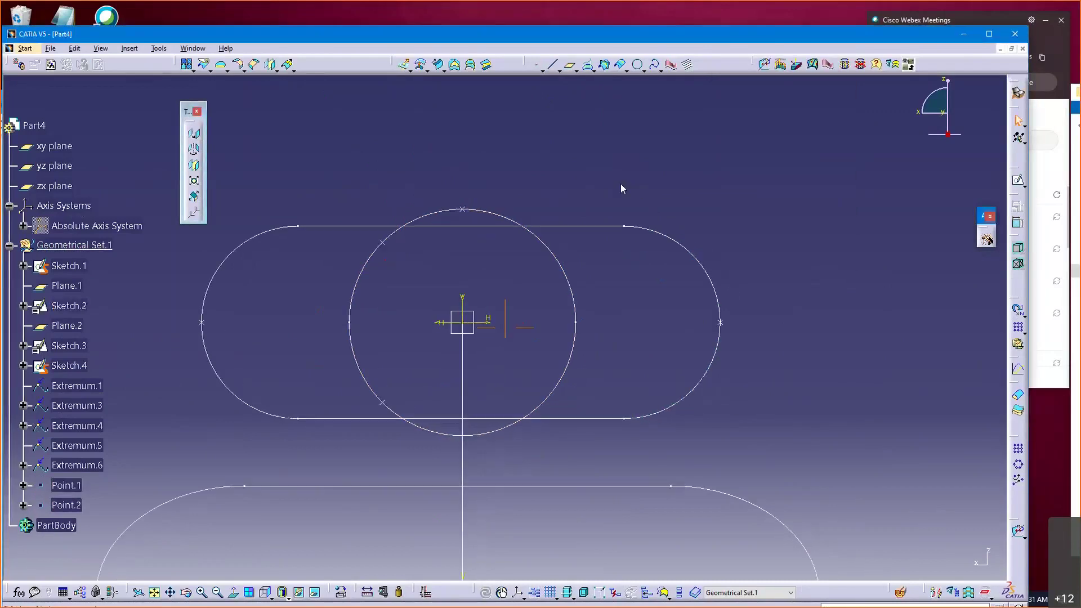
# Create an on-curve point on the circle in Sketch.4, referenced to Extremum.1 with reversed direction, at a curve length ratio of 0.125
pyautogui.click(535, 65)
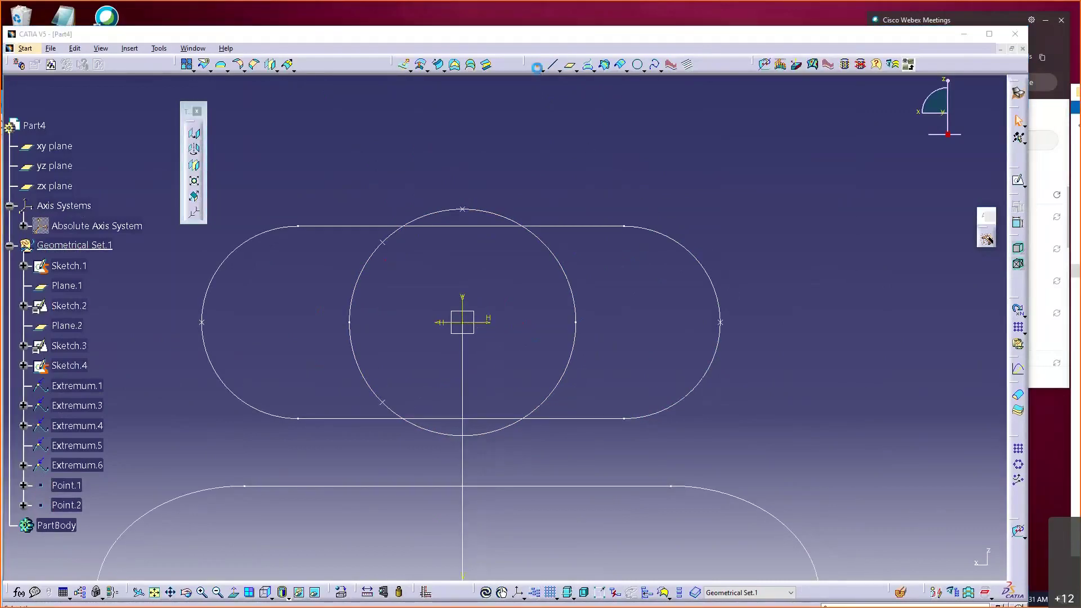
pyautogui.click(511, 219)
pyautogui.click(769, 222)
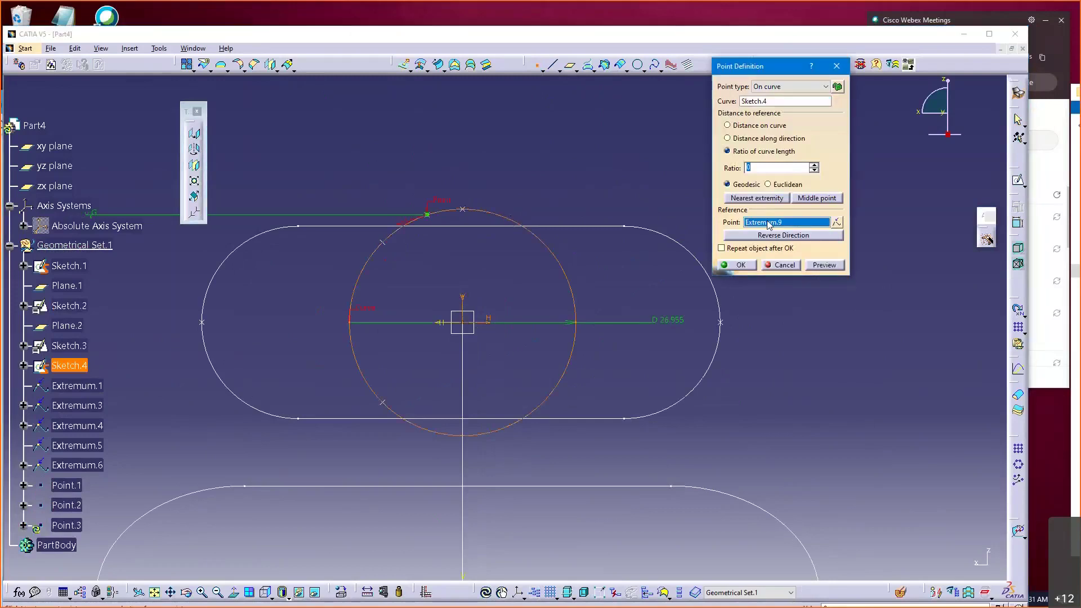
pyautogui.click(467, 210)
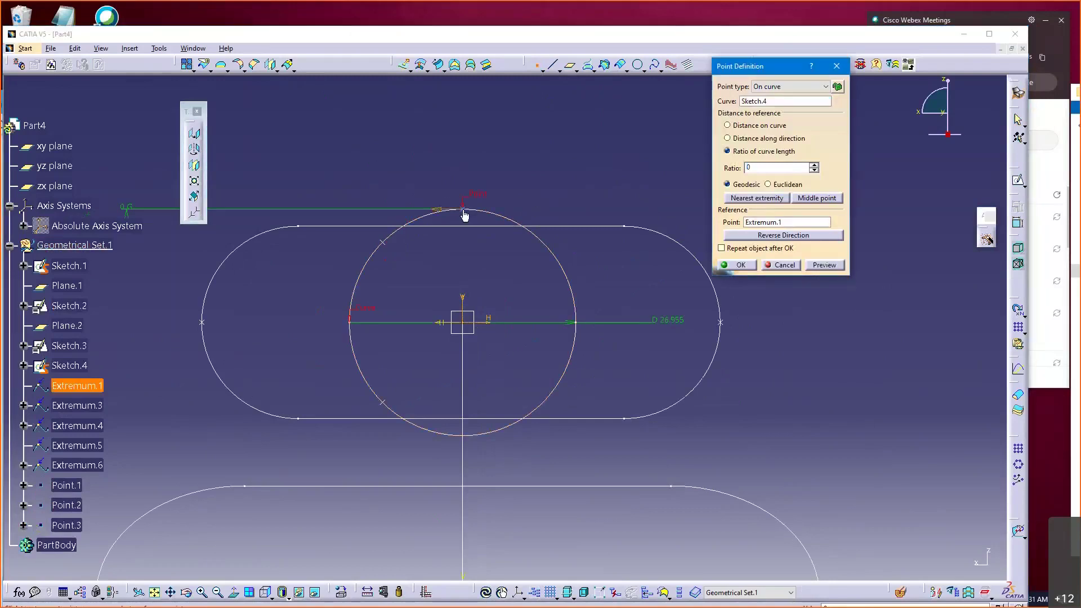
pyautogui.click(758, 234)
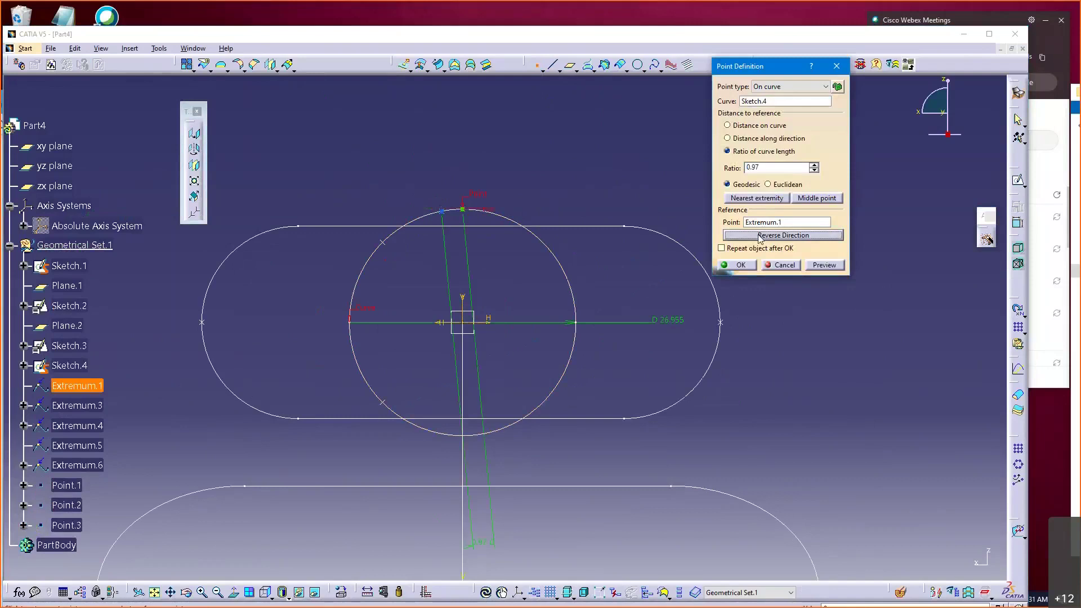
pyautogui.moveTo(772, 167); pyautogui.dragTo(669, 172)
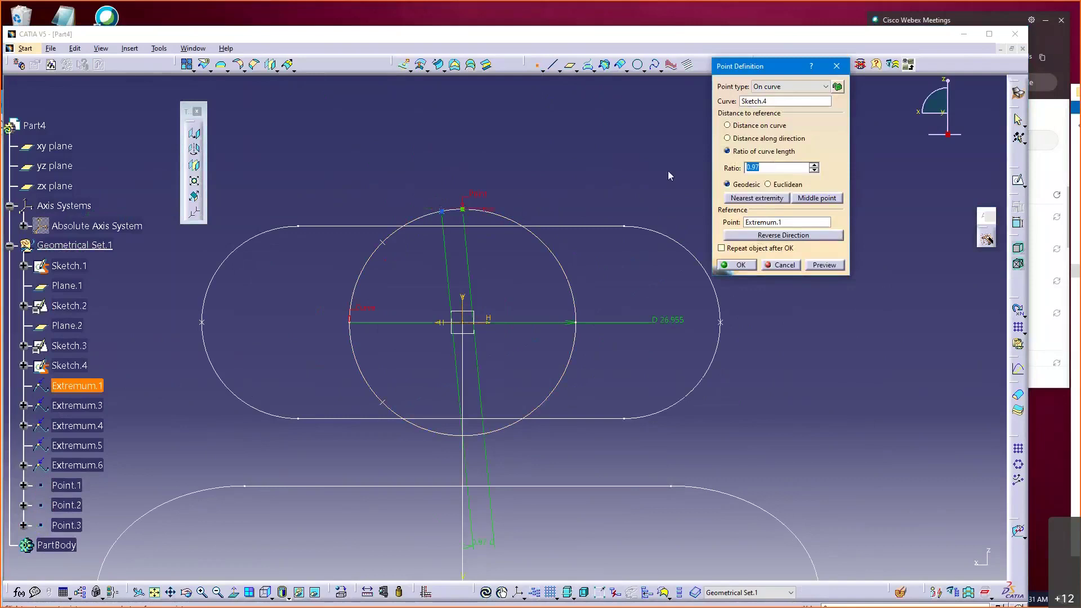
pyautogui.write('.125')
pyautogui.press('Return')
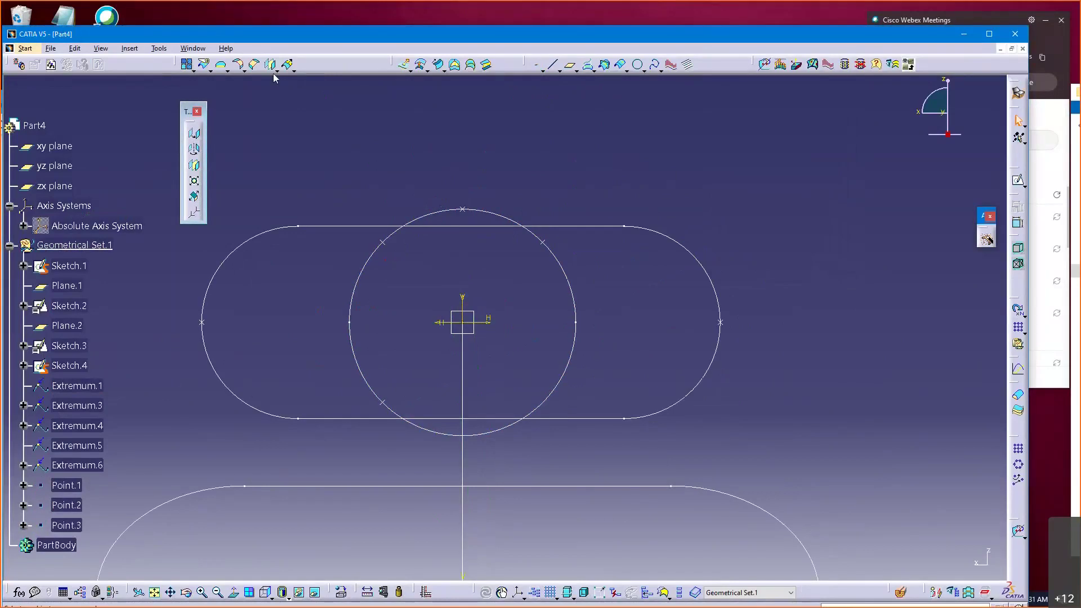
# Create an on-curve point on the circle in Sketch.4, referenced to Point.3 with reversed direction, at a curve length ratio of 0.25
pyautogui.click(538, 66)
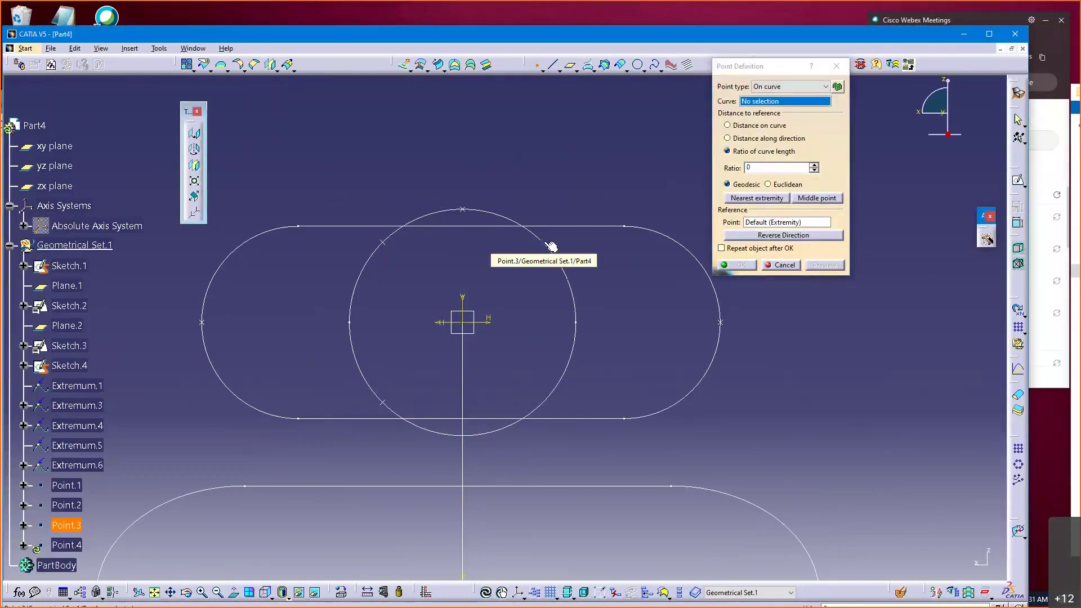
pyautogui.click(565, 269)
pyautogui.click(774, 224)
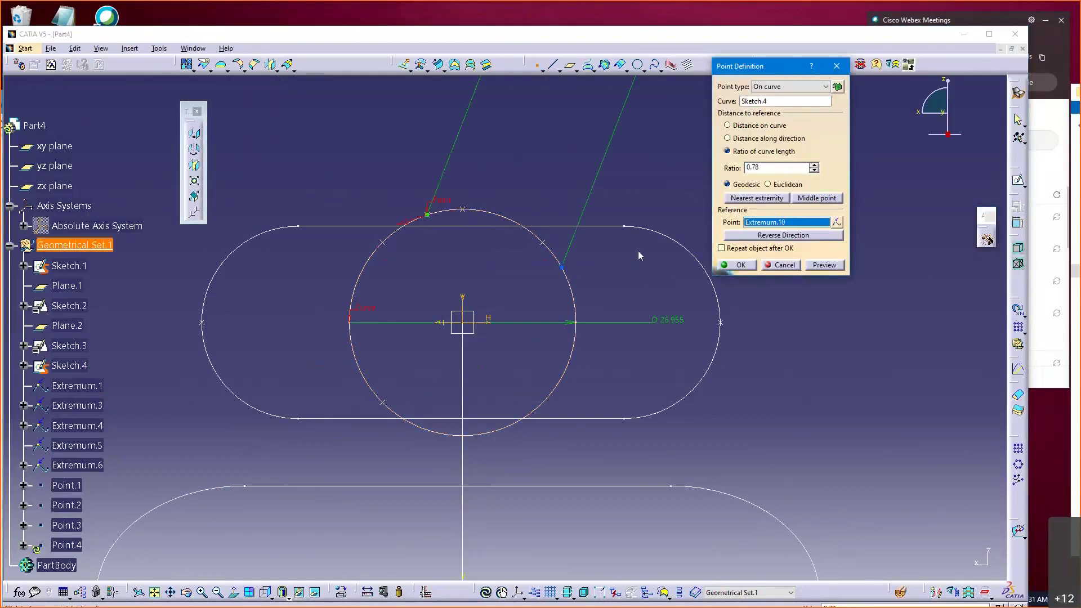
pyautogui.click(532, 230)
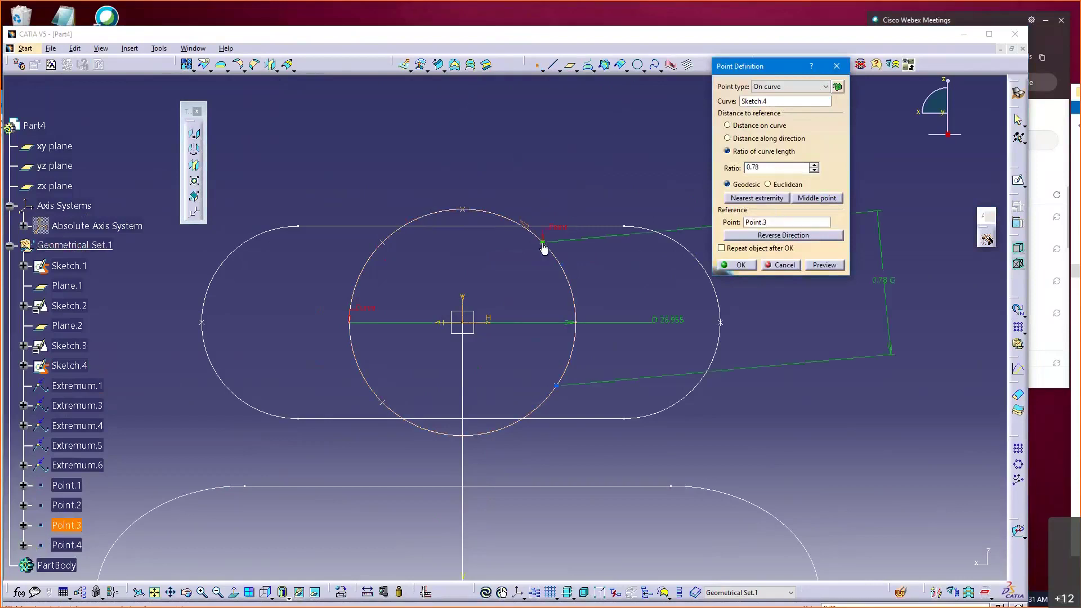
pyautogui.click(524, 225)
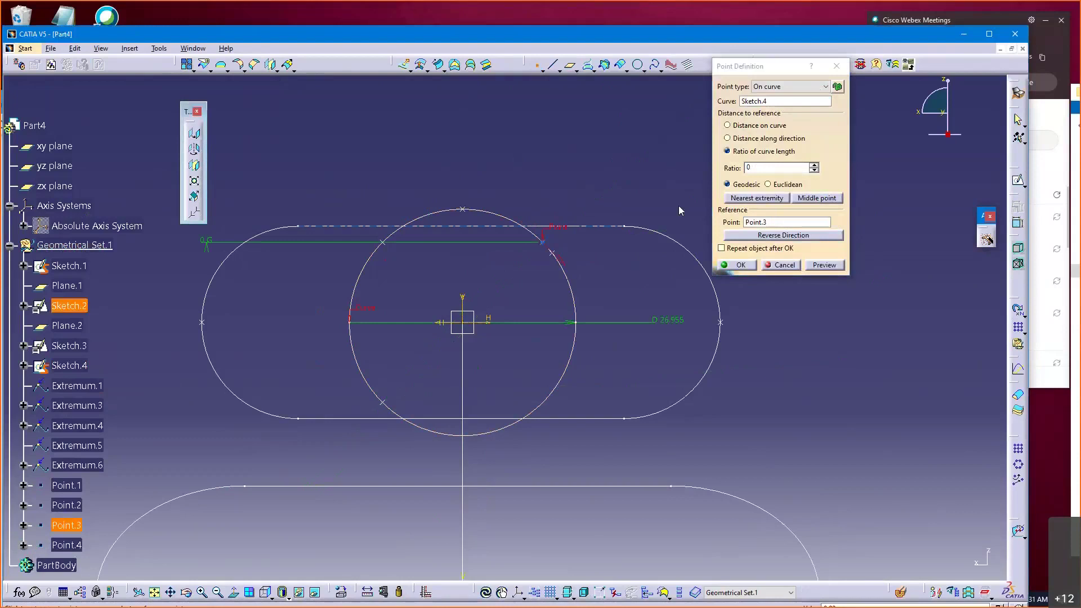
pyautogui.moveTo(766, 169); pyautogui.dragTo(604, 174)
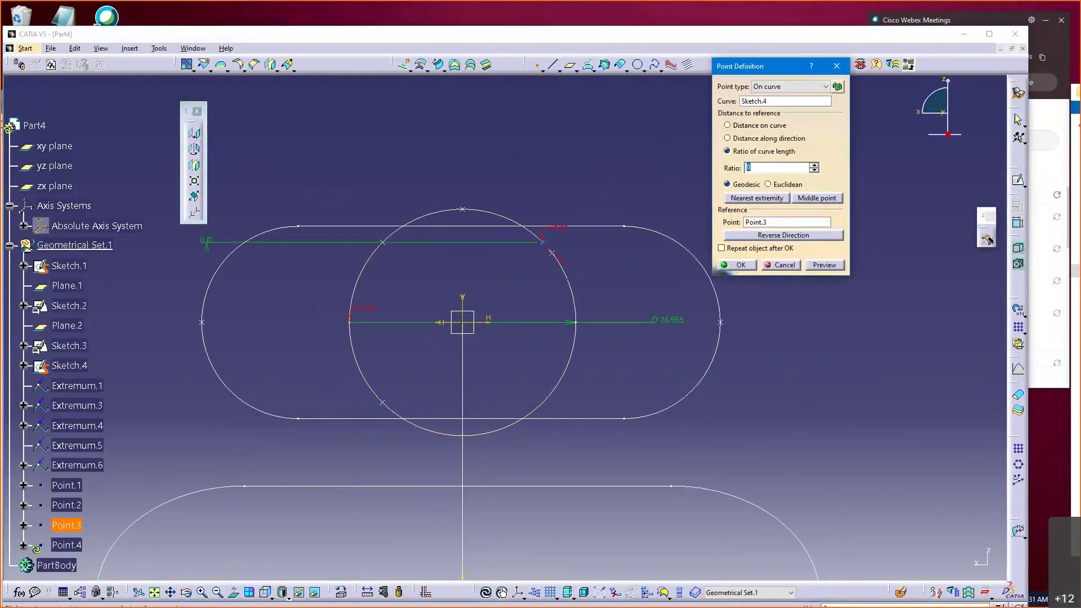
pyautogui.write('.25')
pyautogui.press('Return')
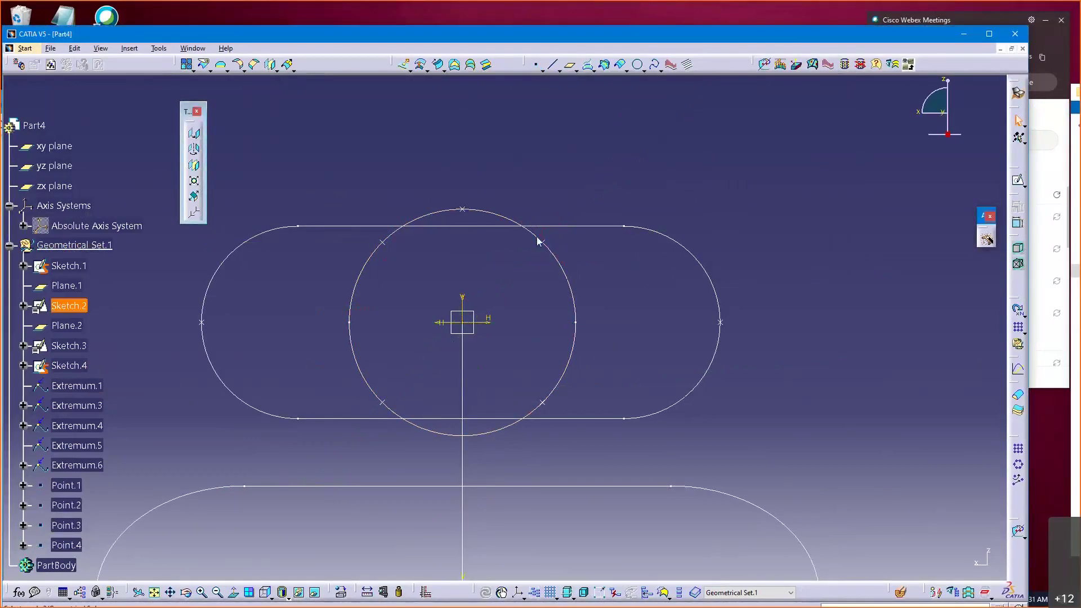
# Create an extremum point on the circle in Sketch.4 at its maximum along the X component
pyautogui.moveTo(538, 242)
pyautogui.mouseDown(button='middle')
pyautogui.moveTo(536, 193)
pyautogui.moveTo(541, 286)
pyautogui.moveTo(493, 409)
pyautogui.moveTo(529, 404)
pyautogui.moveTo(505, 383)
pyautogui.moveTo(465, 382)
pyautogui.moveTo(482, 203)
pyautogui.moveTo(496, 281)
pyautogui.moveTo(503, 250)
pyautogui.moveTo(443, 366)
pyautogui.moveTo(451, 359)
pyautogui.moveTo(461, 437)
pyautogui.moveTo(545, 415)
pyautogui.moveTo(496, 330)
pyautogui.moveTo(504, 367)
pyautogui.moveTo(574, 367)
pyautogui.moveTo(567, 251)
pyautogui.moveTo(558, 259)
pyautogui.moveTo(542, 169)
pyautogui.mouseUp(button='middle')
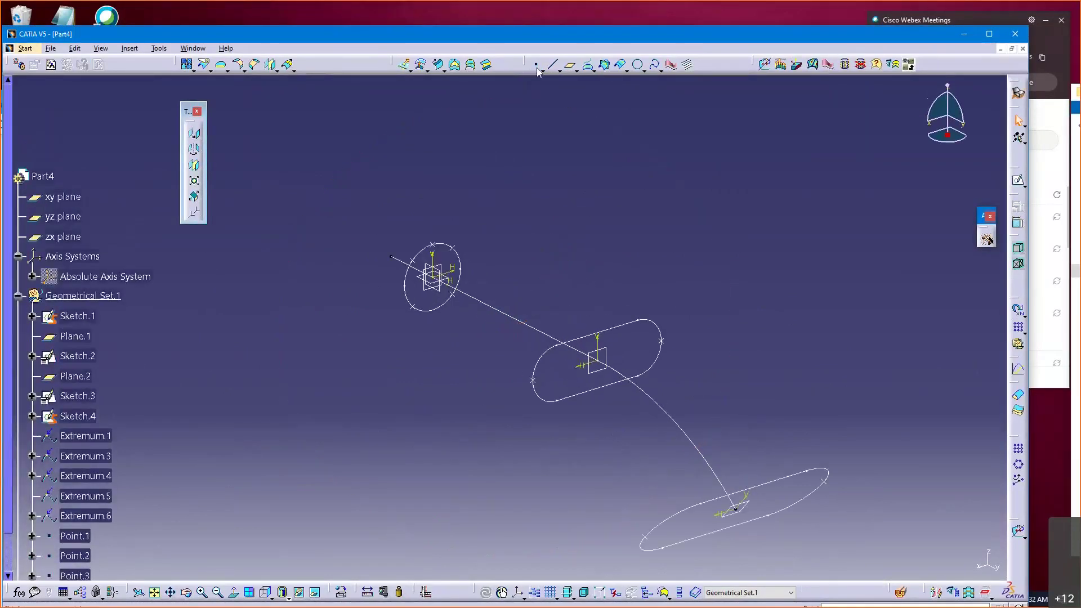
pyautogui.click(538, 70)
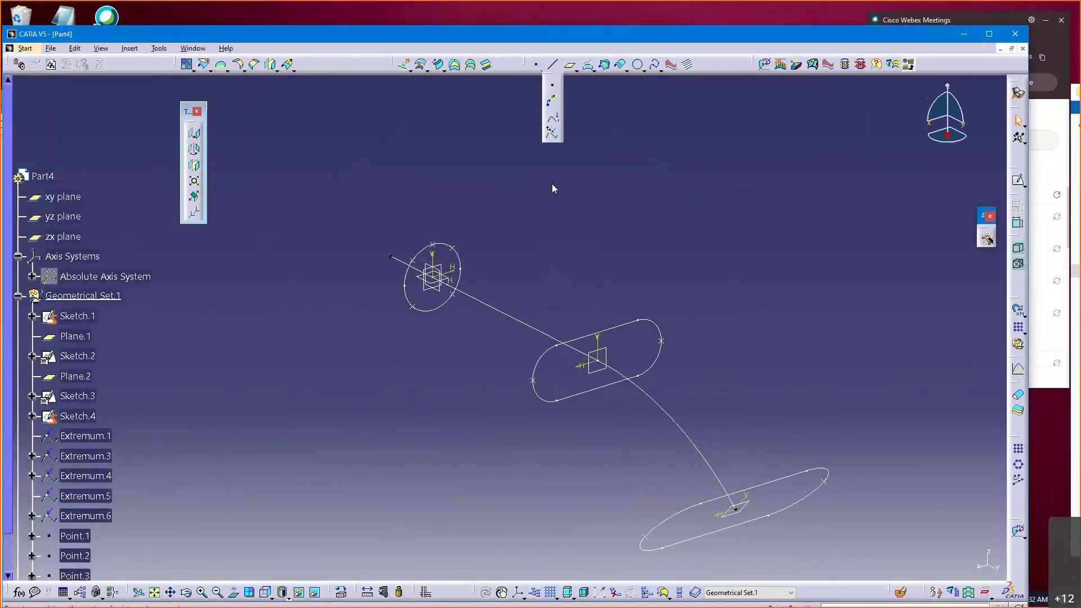
pyautogui.click(551, 133)
pyautogui.click(460, 263)
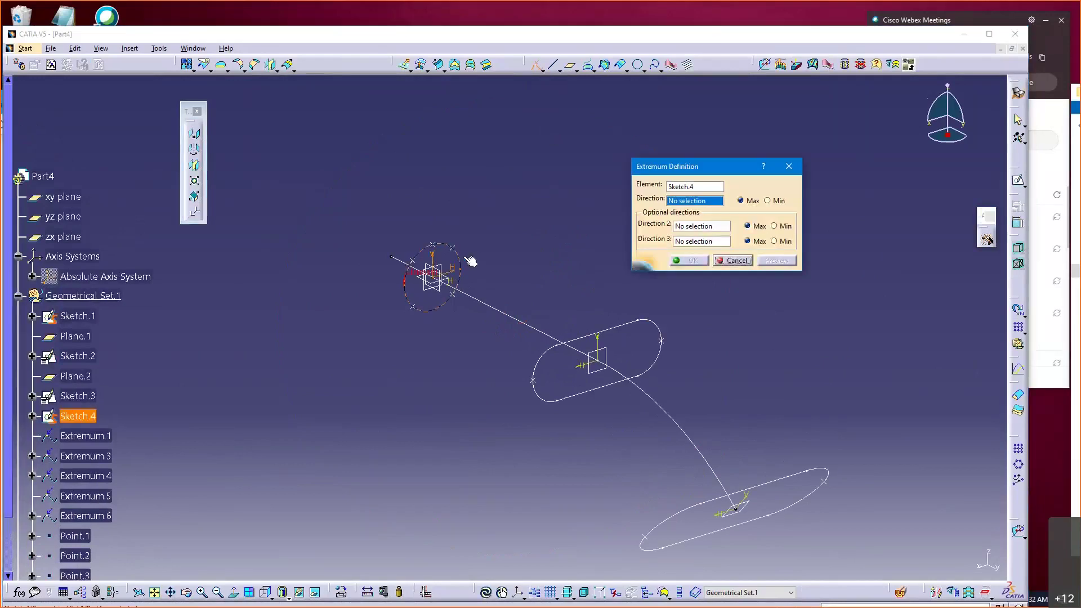
pyautogui.rightClick(683, 202)
pyautogui.click(701, 212)
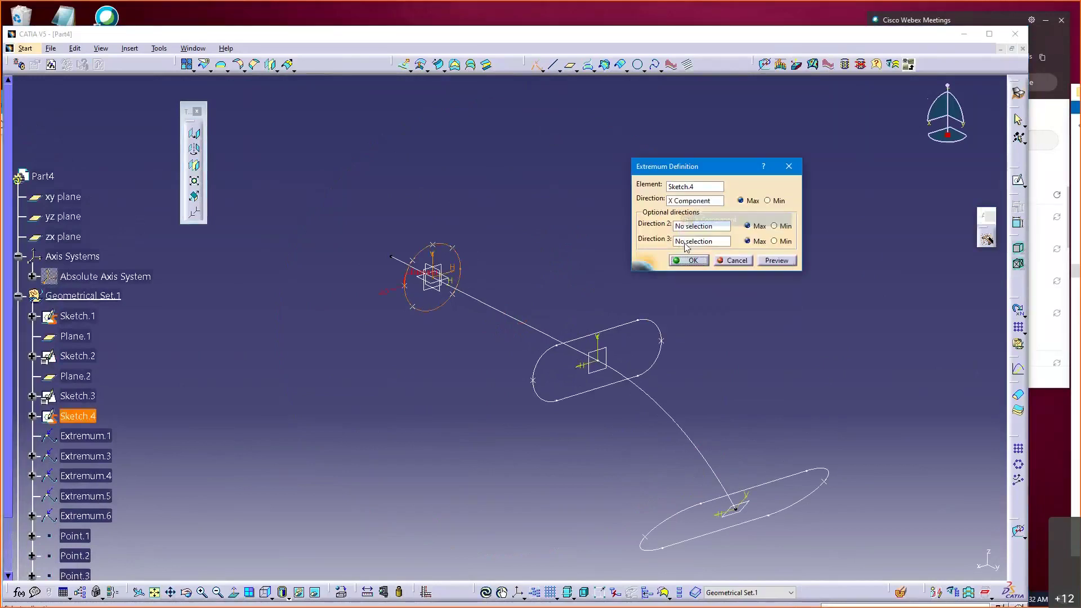
pyautogui.click(689, 260)
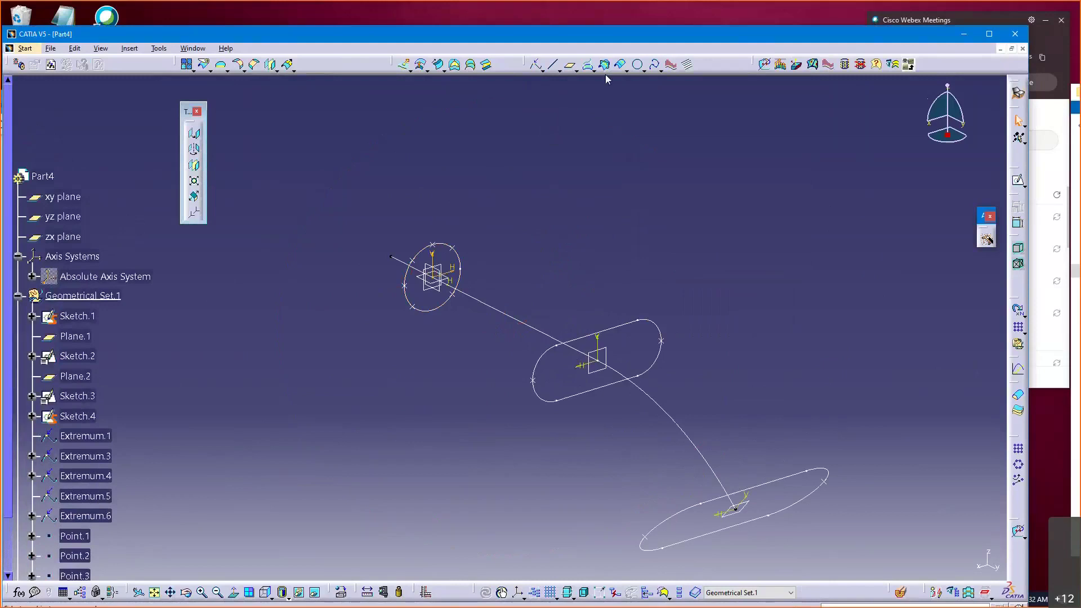
# Create an extremum point on the circle in Sketch.4 at its minimum along the X component
pyautogui.click(537, 67)
pyautogui.click(465, 264)
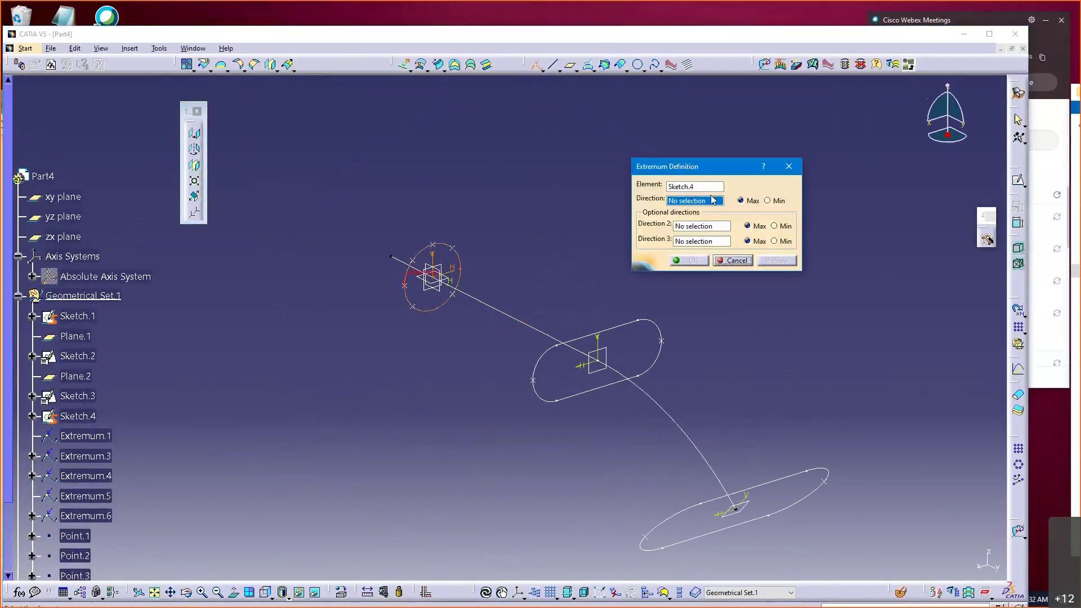
pyautogui.rightClick(696, 200)
pyautogui.click(766, 209)
pyautogui.click(767, 201)
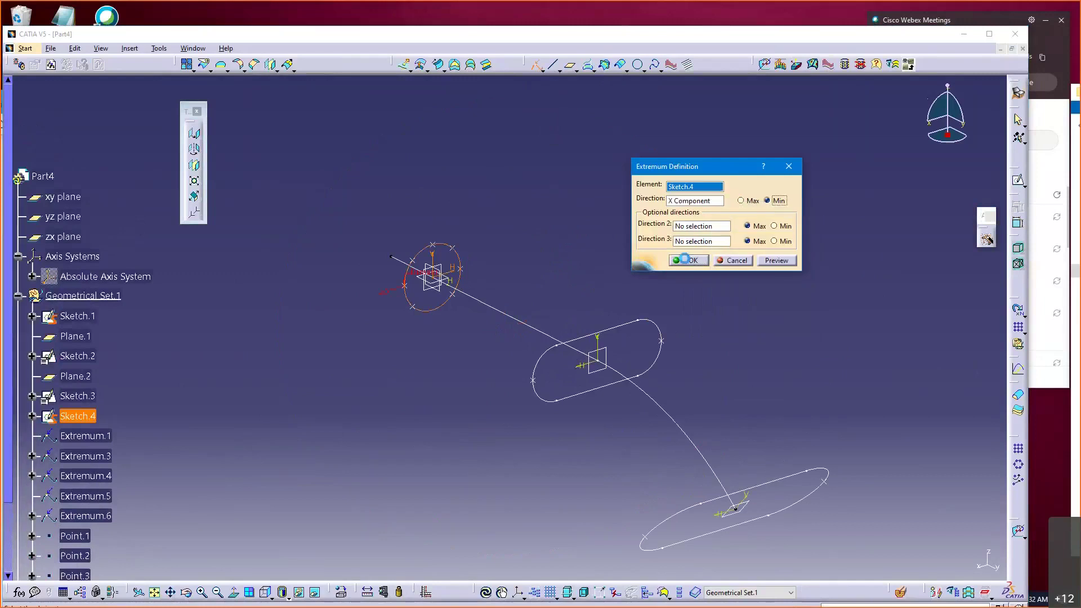
pyautogui.click(684, 259)
# Switch to the Part Design workbench and define PartBody as the work object
pyautogui.moveTo(604, 260); pyautogui.dragTo(551, 193, button='middle')
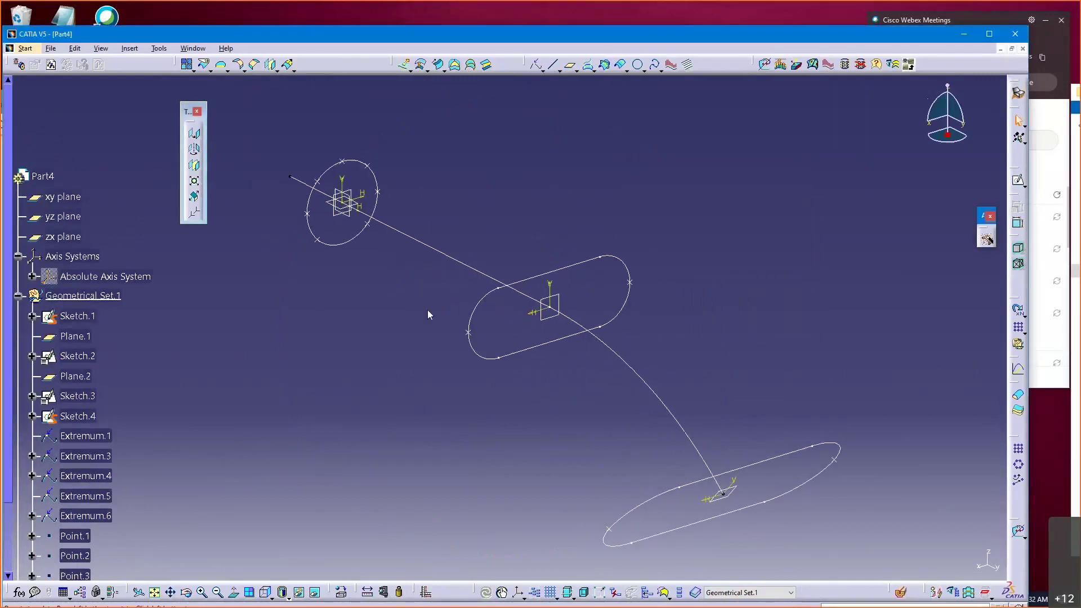
pyautogui.moveTo(430, 314); pyautogui.dragTo(508, 211, button='middle')
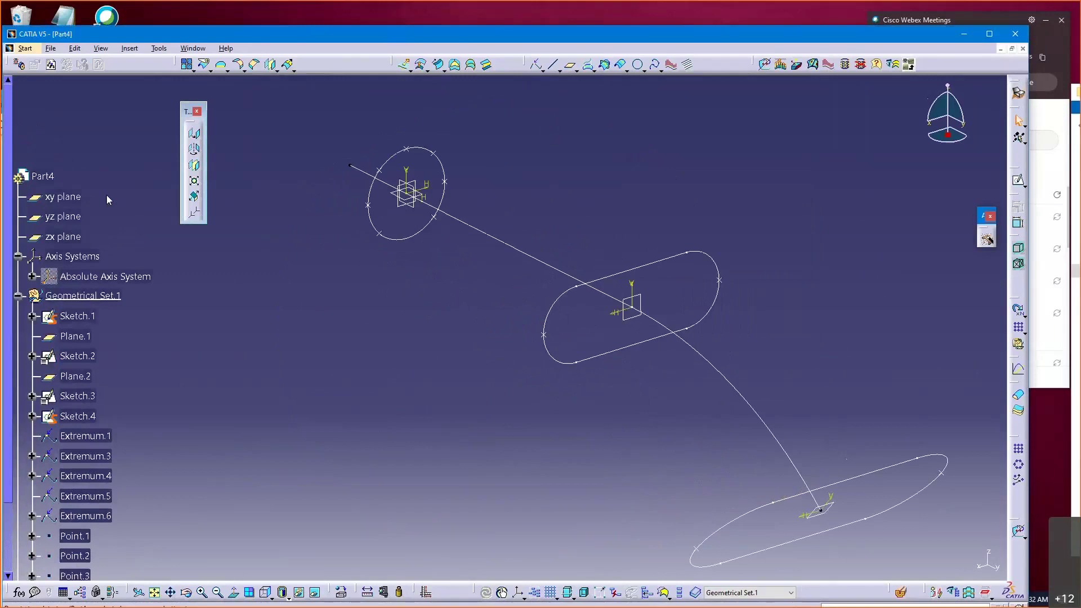
pyautogui.click(25, 48)
pyautogui.moveTo(85, 94)
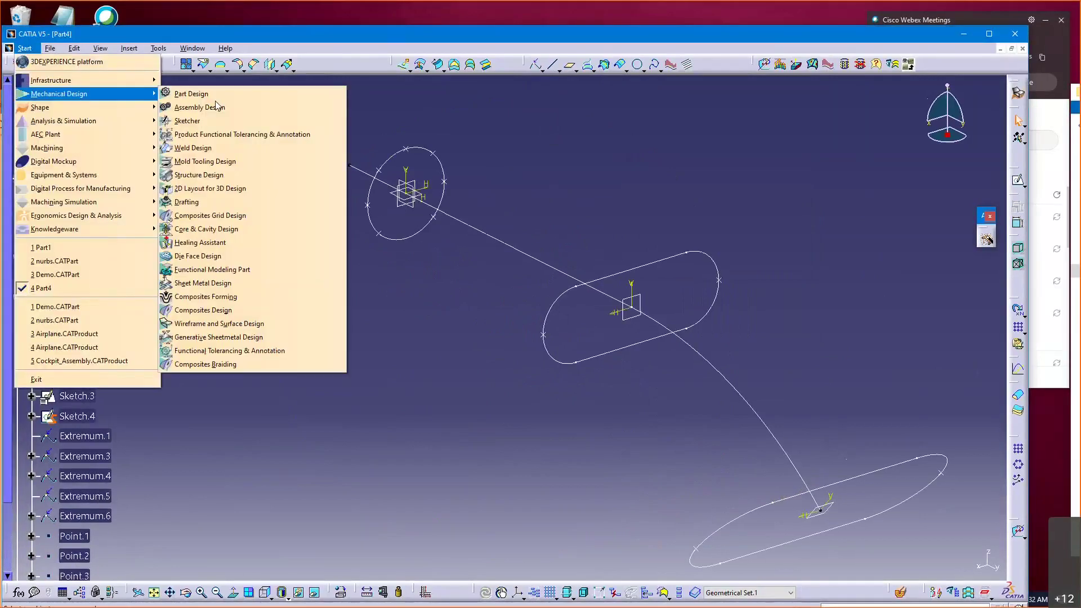
pyautogui.click(230, 97)
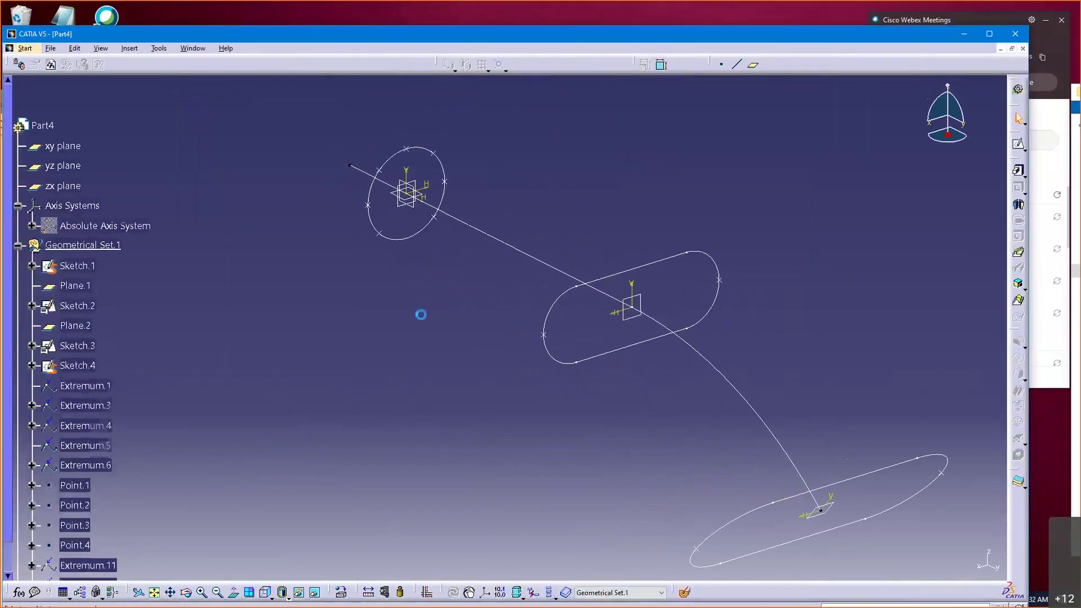
pyautogui.click(48, 505)
pyautogui.rightClick(48, 505)
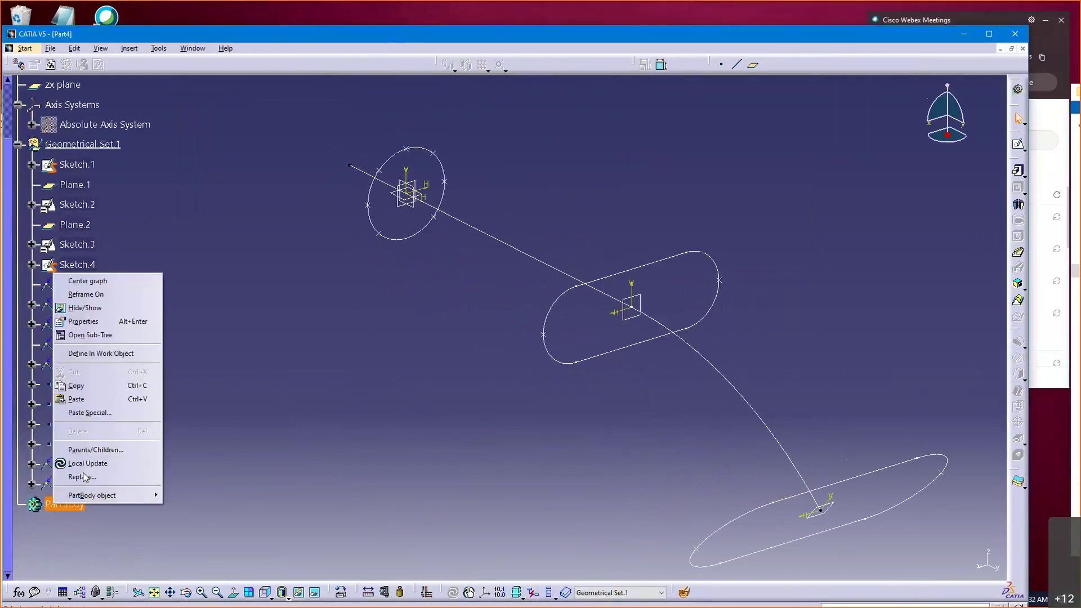
pyautogui.click(107, 422)
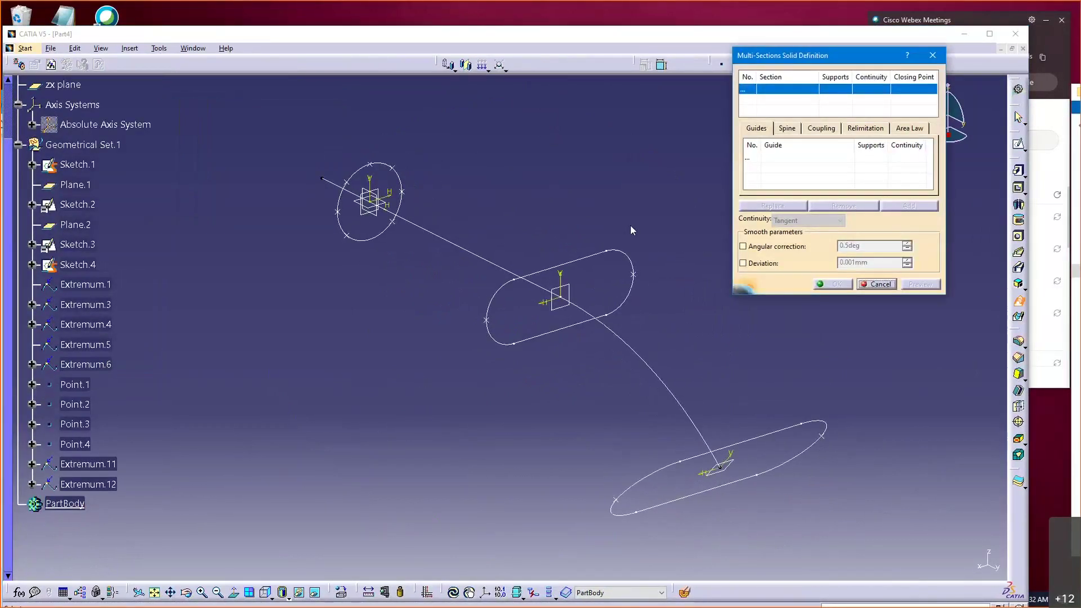
# Start a multi-sections solid with the circle in Sketch.4 as its first section and Point.1 as the closing point
pyautogui.moveTo(630, 224)
pyautogui.mouseDown(button='middle')
pyautogui.moveTo(631, 246)
pyautogui.moveTo(631, 163)
pyautogui.mouseUp(button='middle')
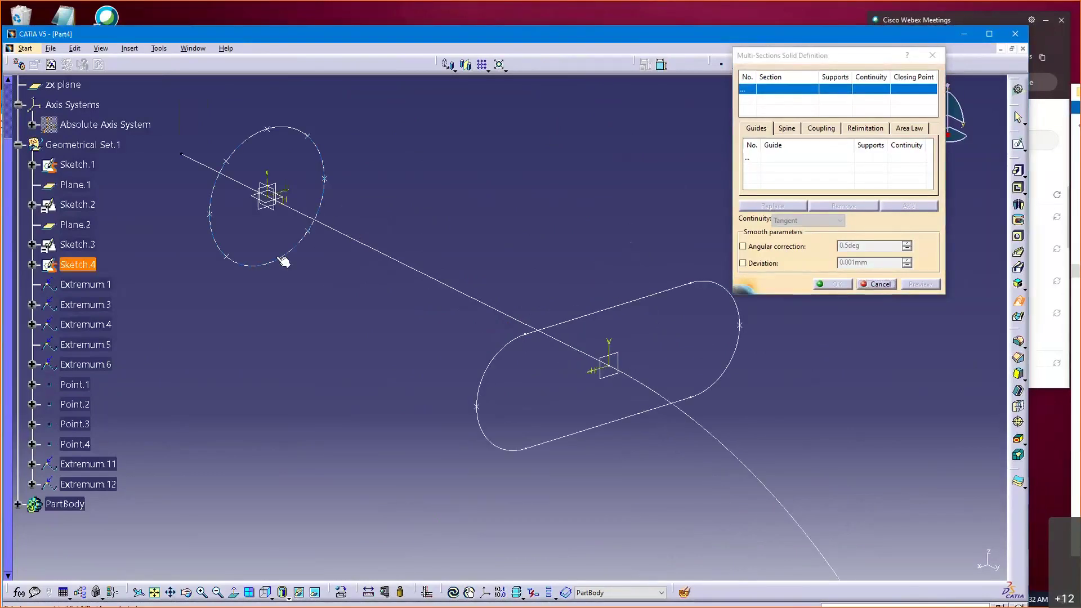
pyautogui.click(282, 260)
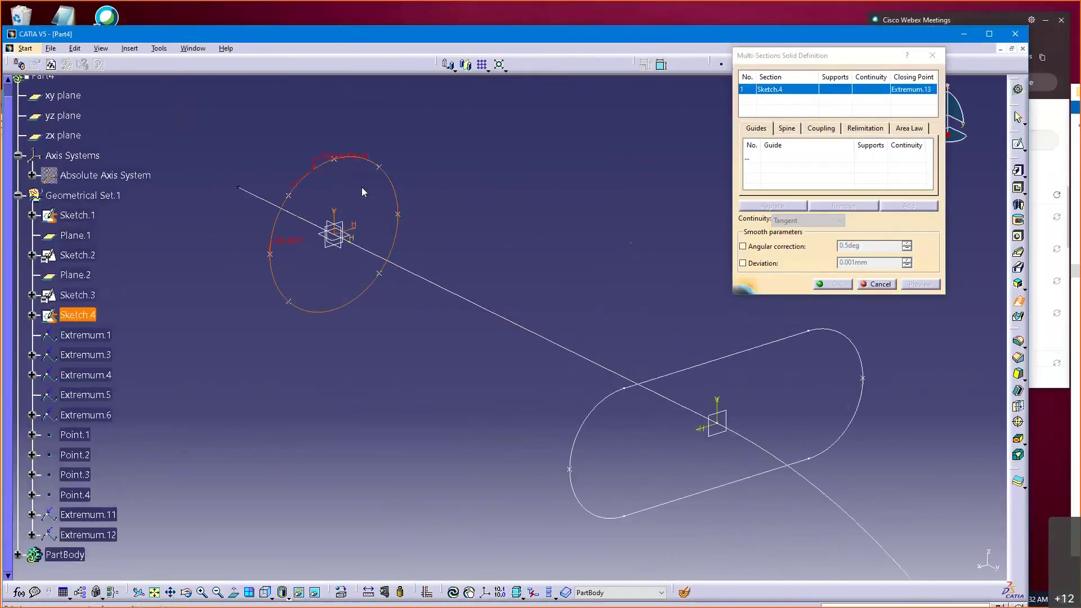
pyautogui.click(289, 195)
# Add slot profiles Sketch.2 and Sketch.3 as further sections, placing each closing point at the slot's upper-left tangency vertex to match Point.1
pyautogui.click(510, 377)
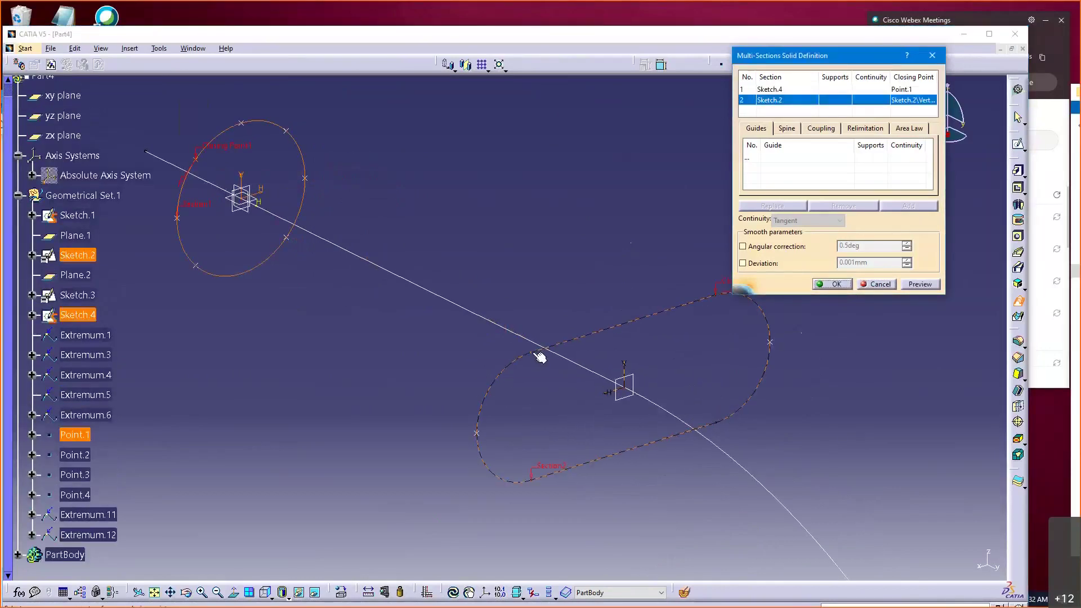
pyautogui.click(538, 356)
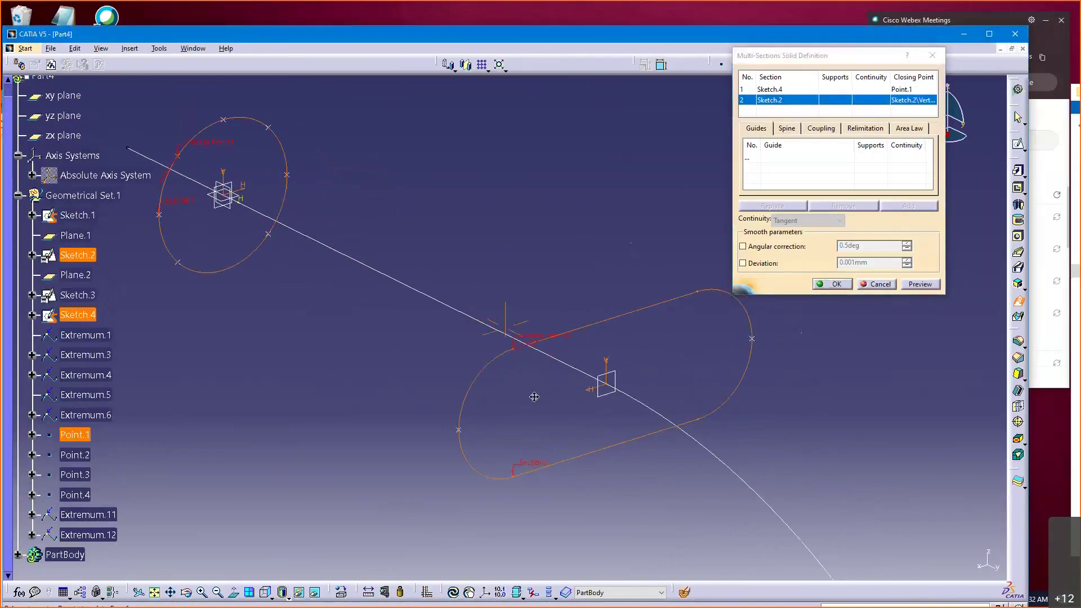
pyautogui.moveTo(524, 389)
pyautogui.mouseDown(button='middle')
pyautogui.moveTo(539, 401)
pyautogui.moveTo(542, 377)
pyautogui.moveTo(517, 439)
pyautogui.moveTo(444, 362)
pyautogui.moveTo(446, 316)
pyautogui.mouseUp(button='middle')
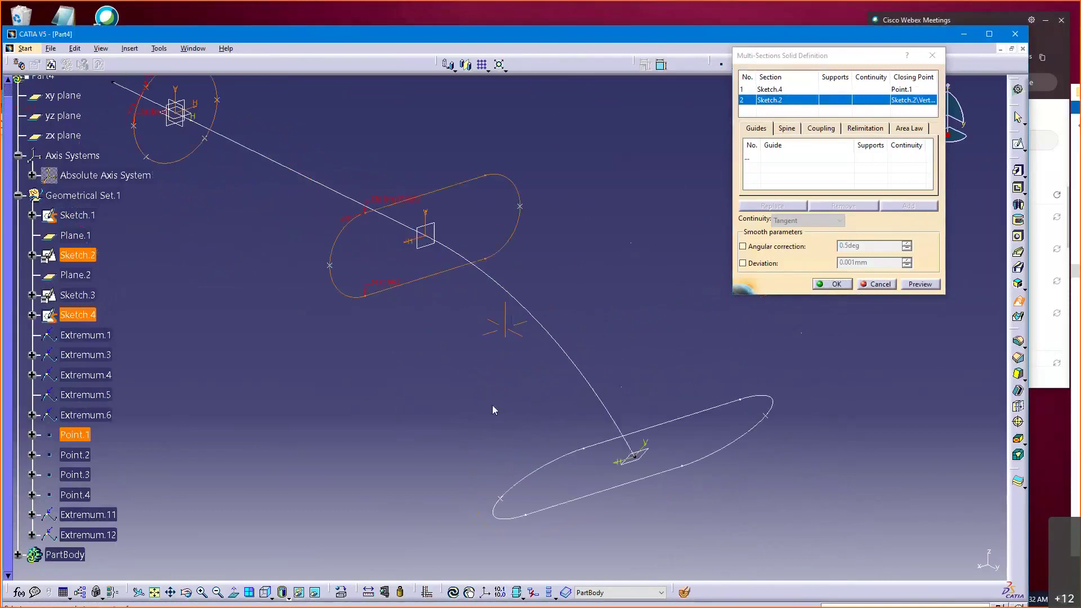
pyautogui.click(554, 468)
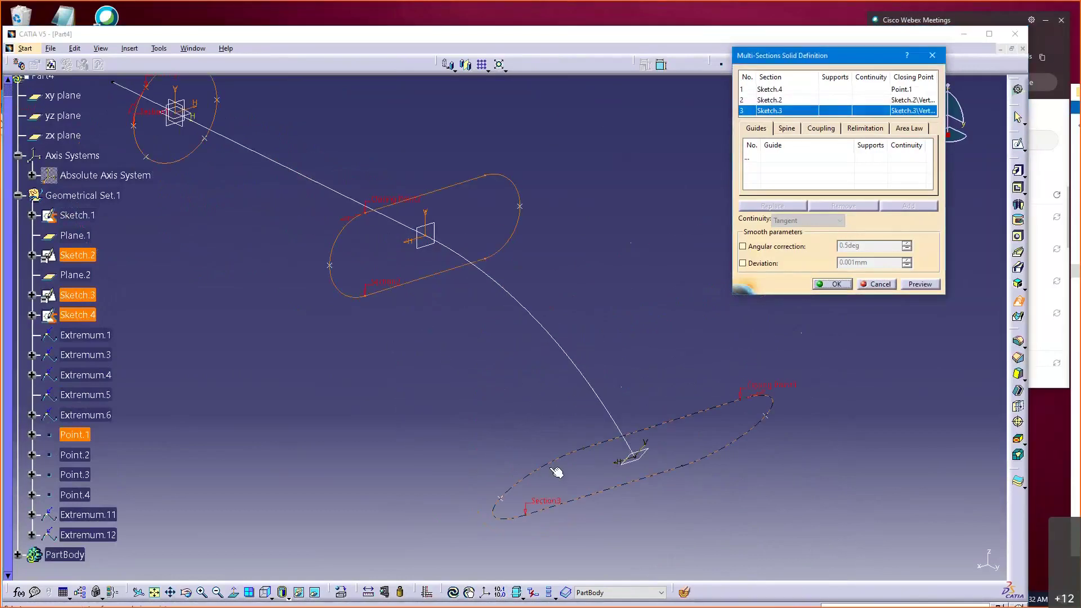
pyautogui.click(585, 450)
# Create a coupling from Point.1 on the circle through the upper-left tangency vertices of the Sketch.2 and Sketch.3 slots
pyautogui.moveTo(553, 467); pyautogui.dragTo(569, 343, button='middle')
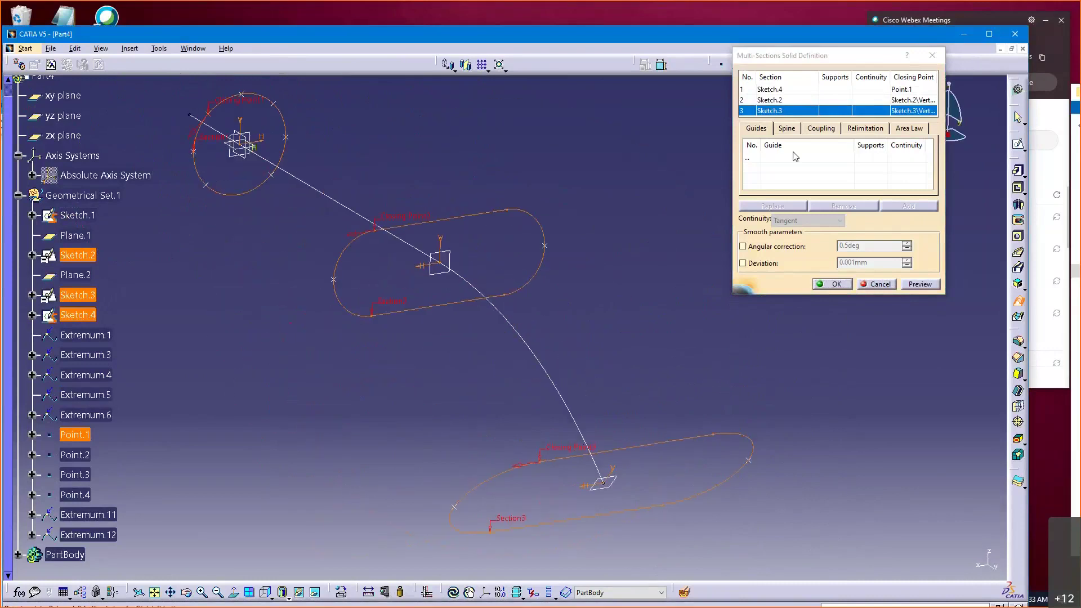
pyautogui.click(818, 136)
pyautogui.scroll(-2, 875, 145)
pyautogui.moveTo(361, 347); pyautogui.dragTo(292, 247, button='middle')
pyautogui.scroll(1, 395, 396)
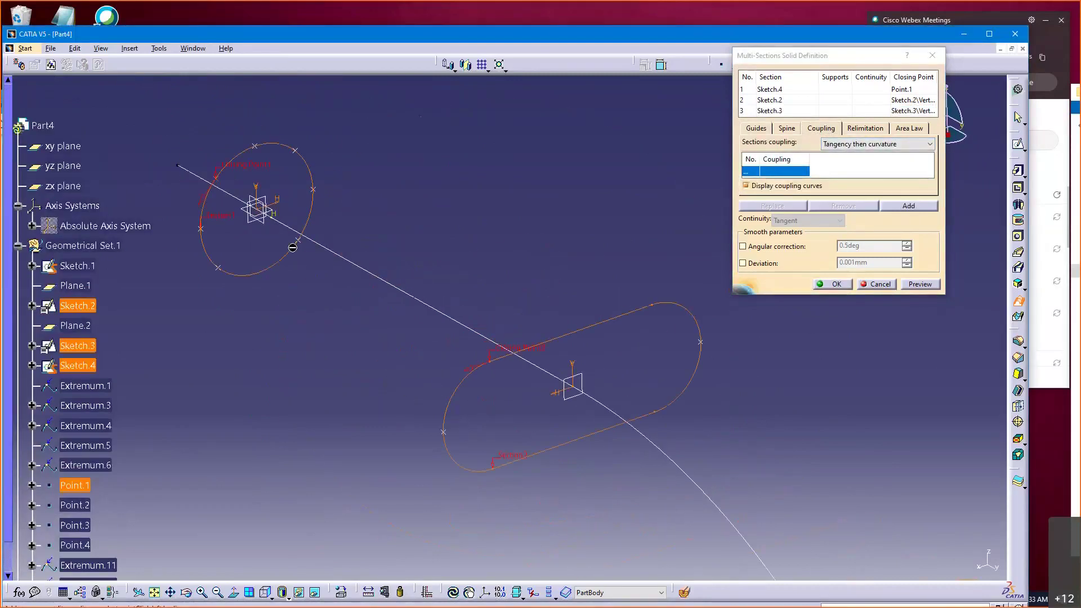
pyautogui.click(215, 177)
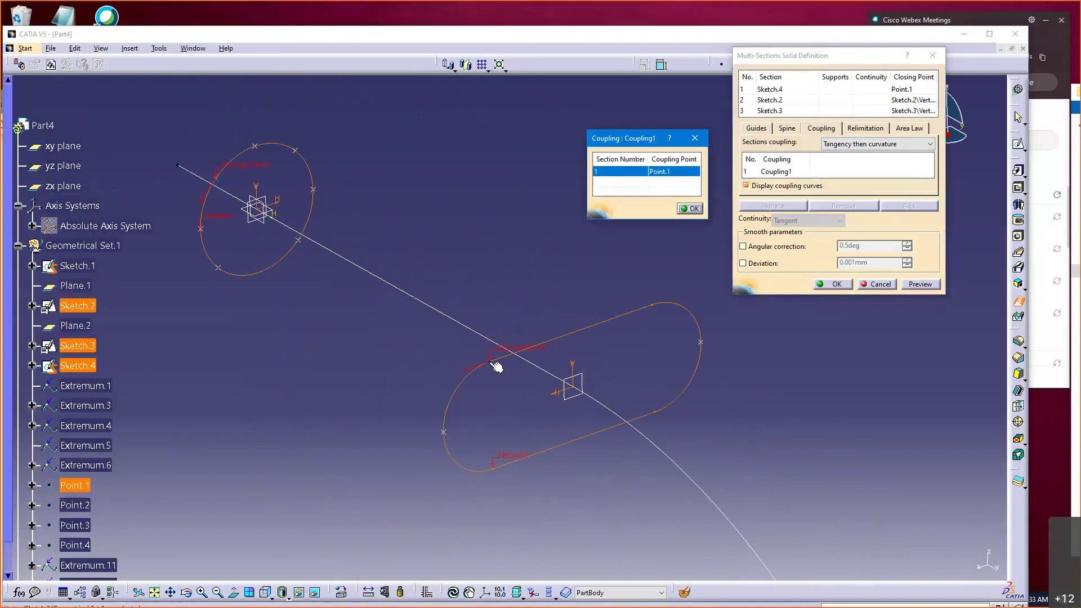
pyautogui.click(491, 362)
pyautogui.moveTo(454, 346); pyautogui.dragTo(288, 128, button='middle')
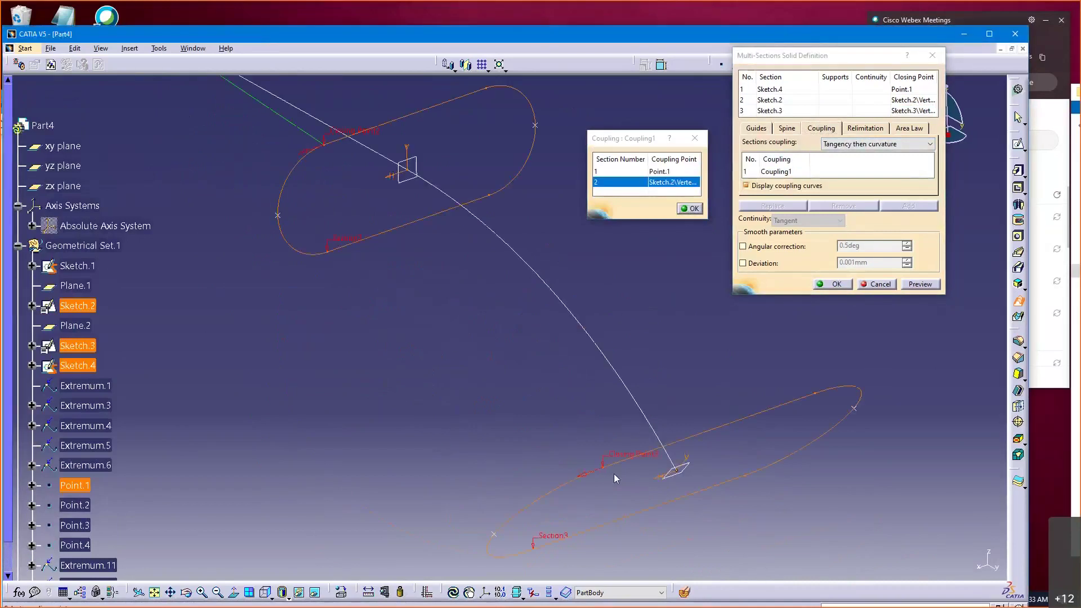
pyautogui.click(614, 475)
pyautogui.moveTo(610, 475); pyautogui.dragTo(535, 476, button='middle')
# Add a second coupling linking Extremum.11 on the circle with Extremum.3 and Extremum.5 at the slots' left ends
pyautogui.moveTo(379, 343); pyautogui.dragTo(389, 383, button='middle')
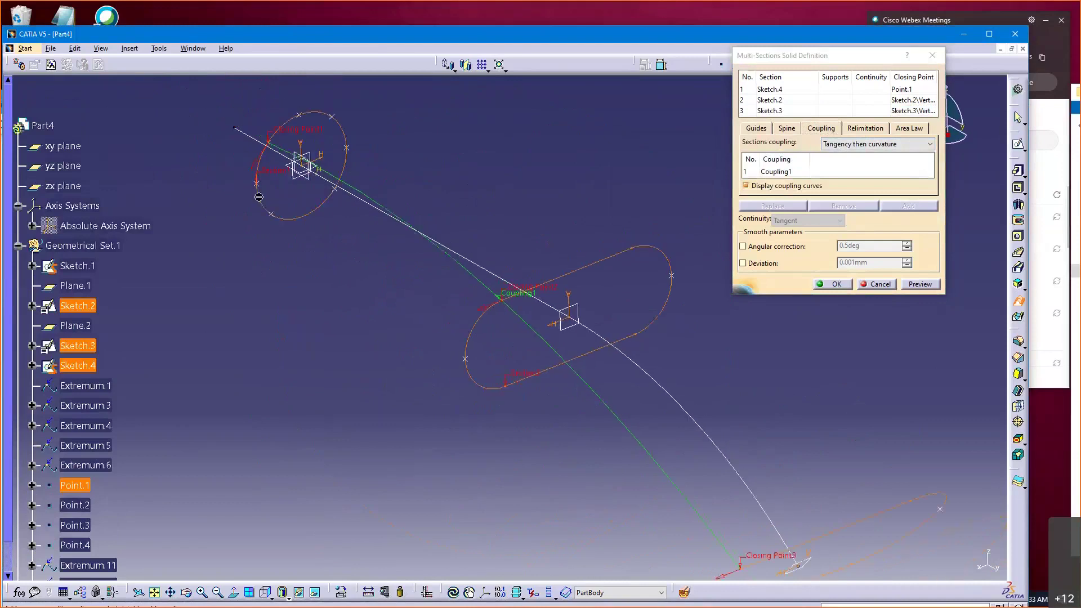
pyautogui.click(257, 184)
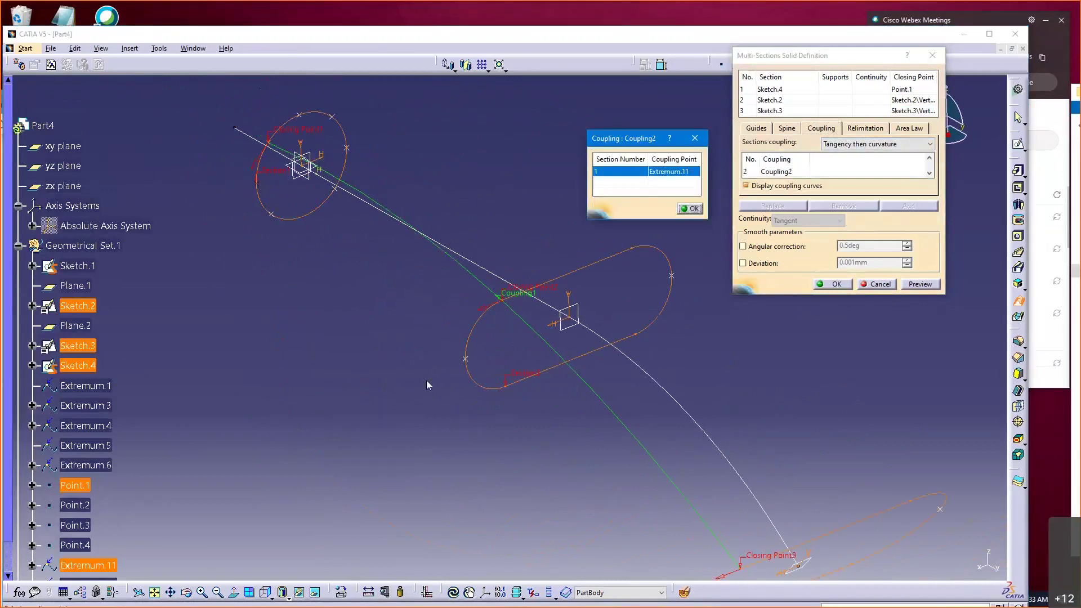
pyautogui.click(465, 361)
pyautogui.moveTo(575, 477); pyautogui.dragTo(374, 241, button='middle')
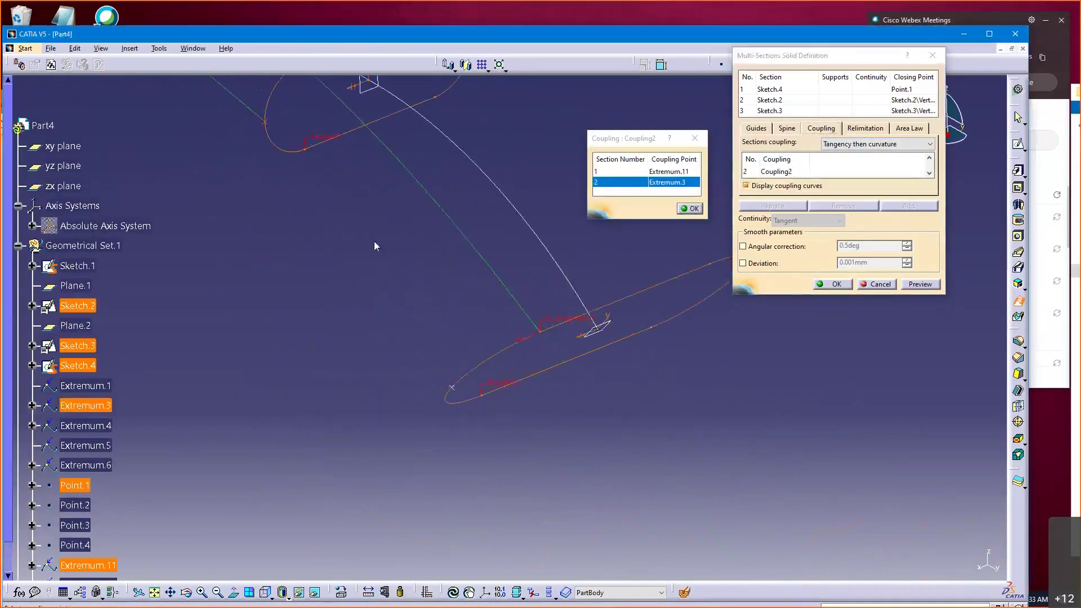
pyautogui.click(448, 390)
# Add a third coupling from Point.2 on the circle through the lower-left tangency vertices of both slots
pyautogui.moveTo(346, 309); pyautogui.dragTo(359, 249, button='middle')
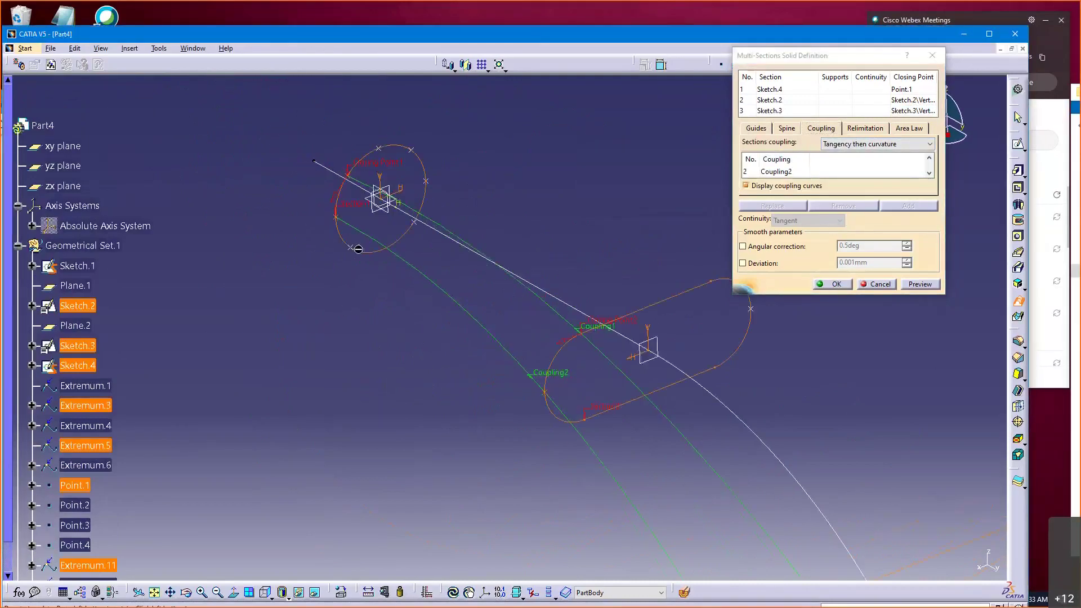
pyautogui.click(351, 247)
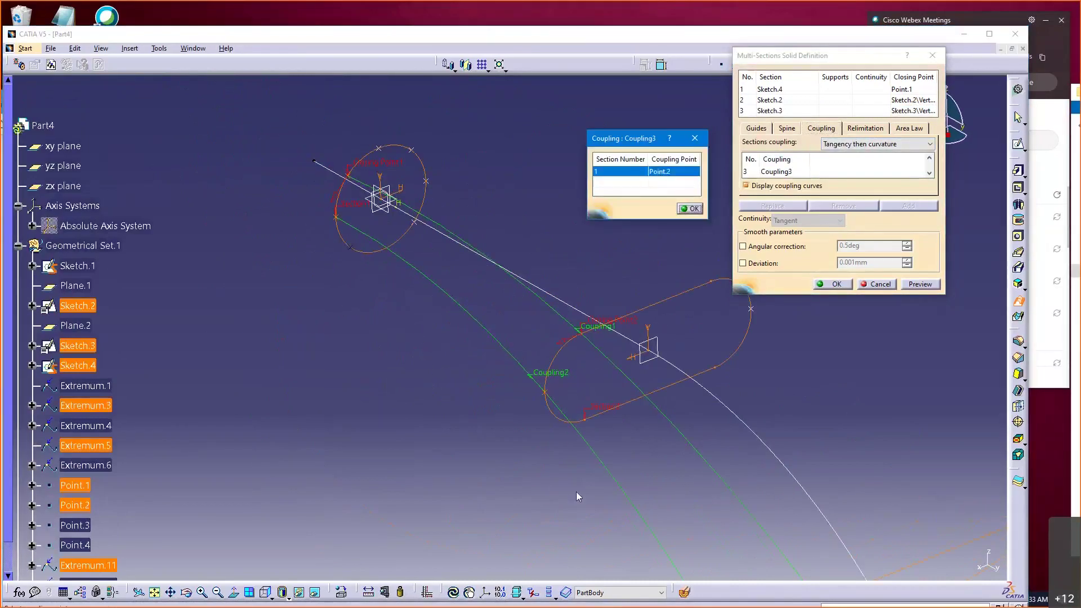
pyautogui.click(585, 419)
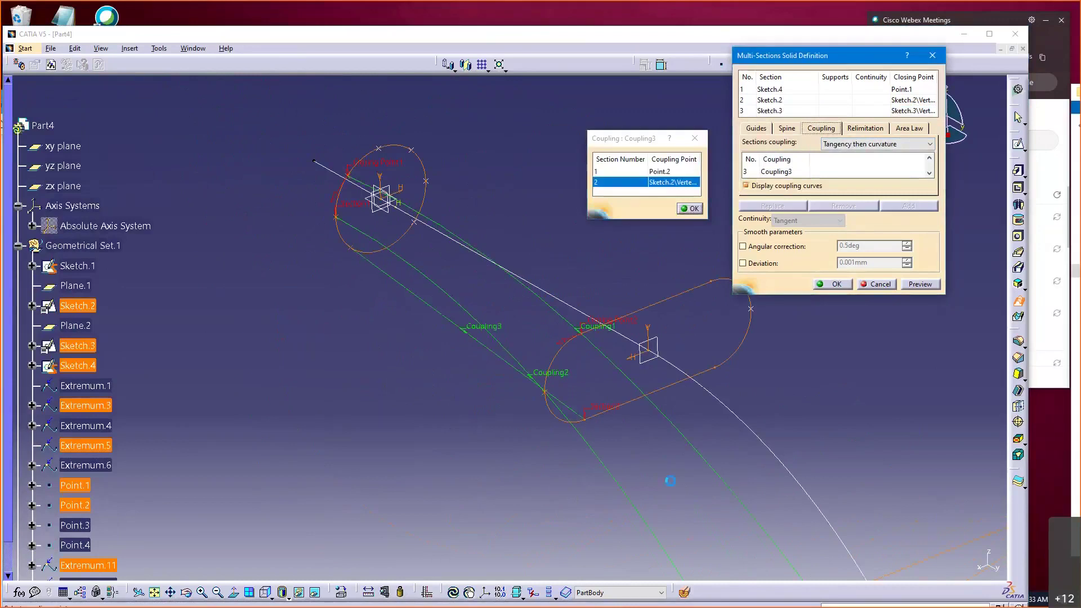
pyautogui.moveTo(586, 420); pyautogui.dragTo(382, 251, button='middle')
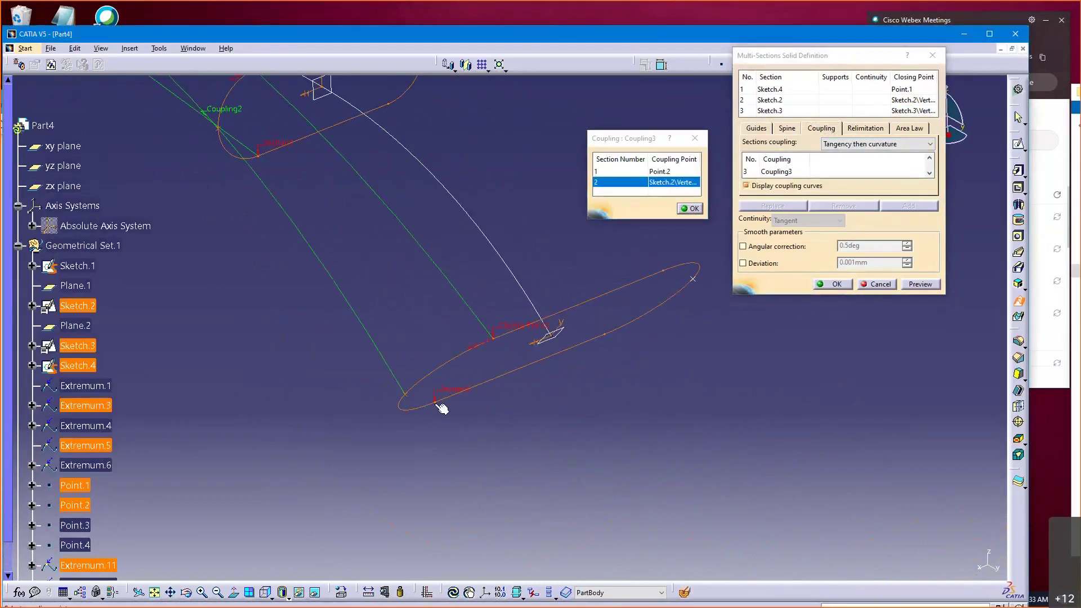
pyautogui.click(437, 402)
# Add a fourth coupling from Point.4 on the circle through the lower-right tangency vertices of both slots
pyautogui.moveTo(408, 291); pyautogui.dragTo(593, 576, button='middle')
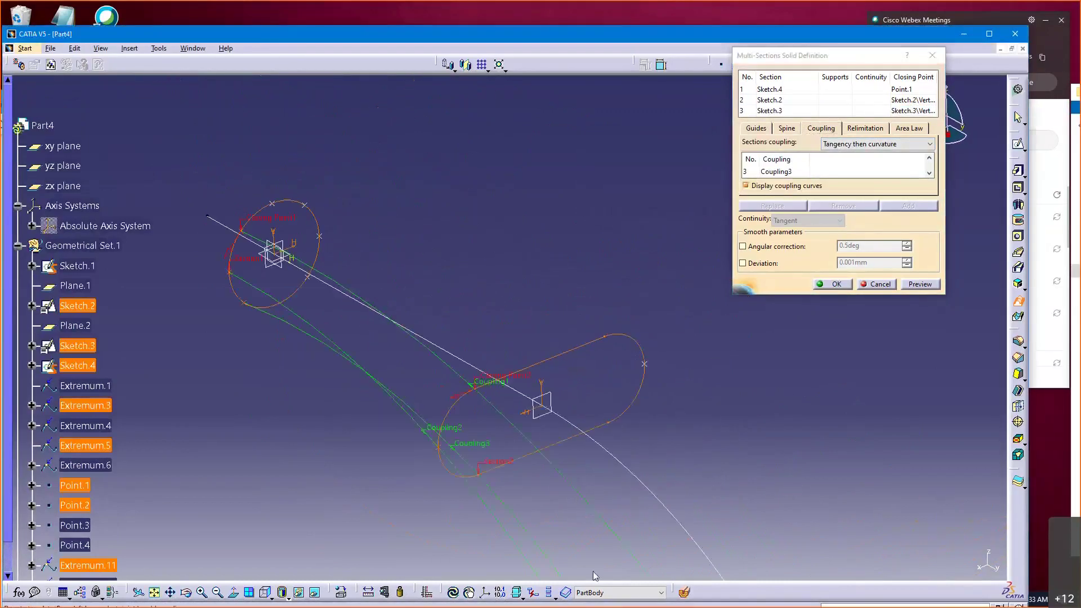
pyautogui.click(308, 277)
pyautogui.moveTo(499, 472); pyautogui.dragTo(338, 282, button='middle')
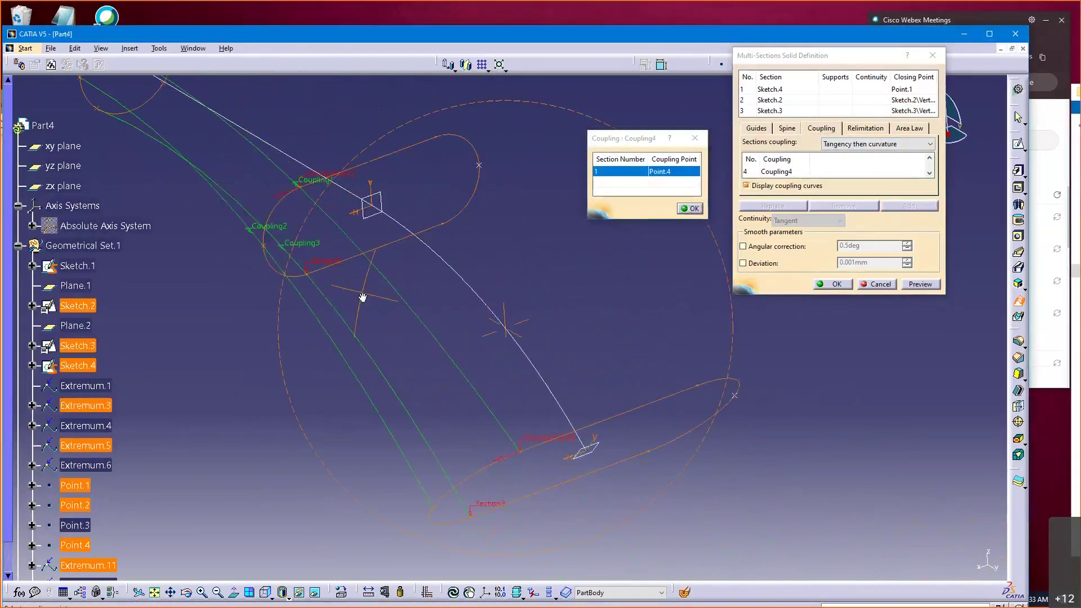
pyautogui.click(444, 224)
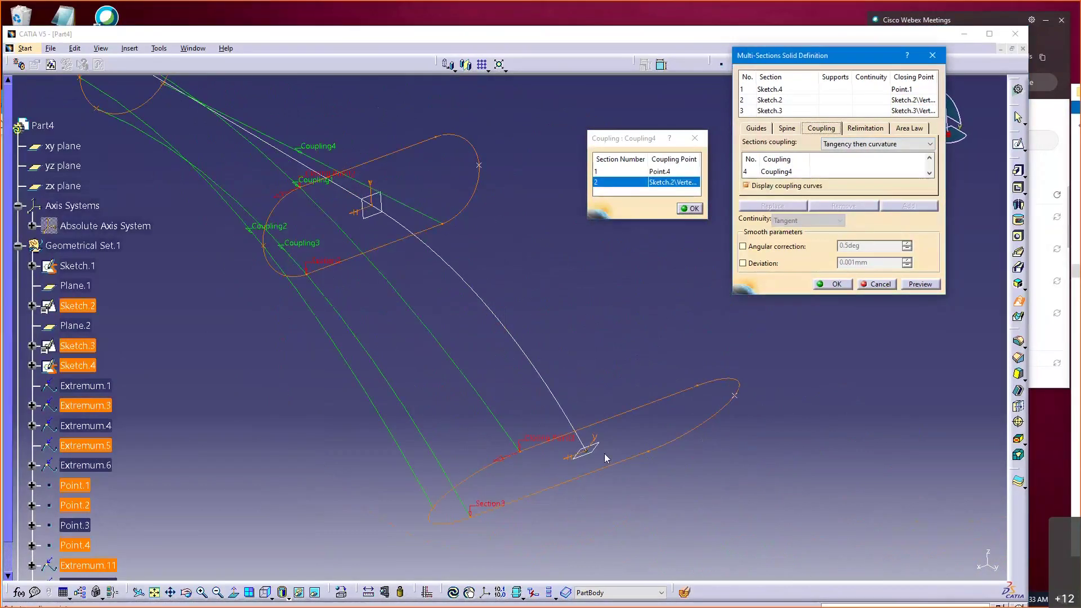
pyautogui.click(648, 451)
# Add a fifth coupling linking Extremum.12 on the circle with Extremum.4 and Extremum.6 at the slots' right ends
pyautogui.moveTo(457, 315); pyautogui.dragTo(627, 544, button='middle')
pyautogui.click(344, 273)
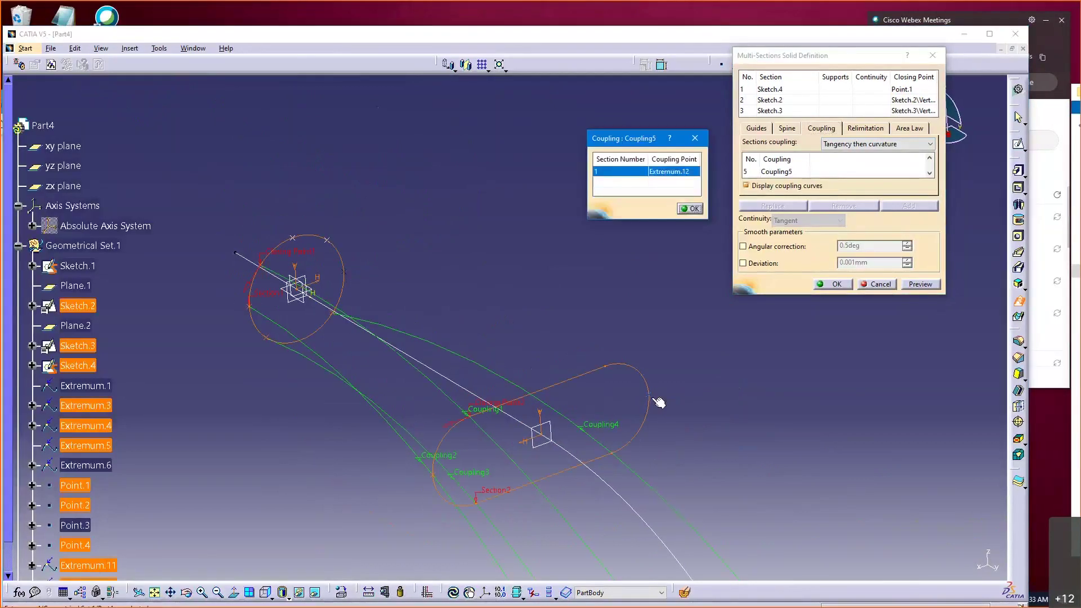
pyautogui.moveTo(652, 401); pyautogui.dragTo(451, 274, button='middle')
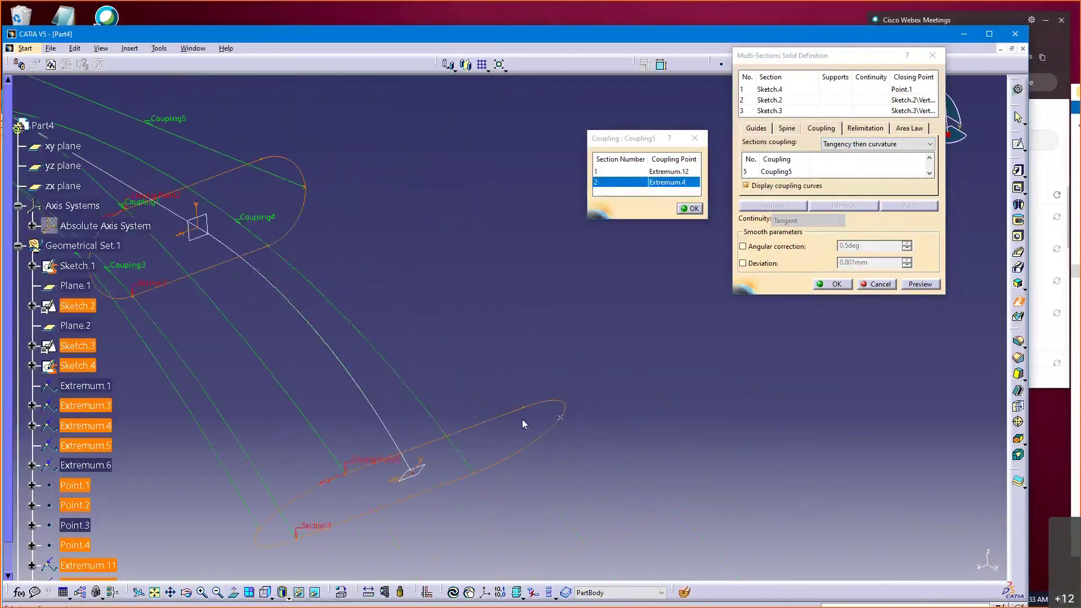
pyautogui.click(563, 420)
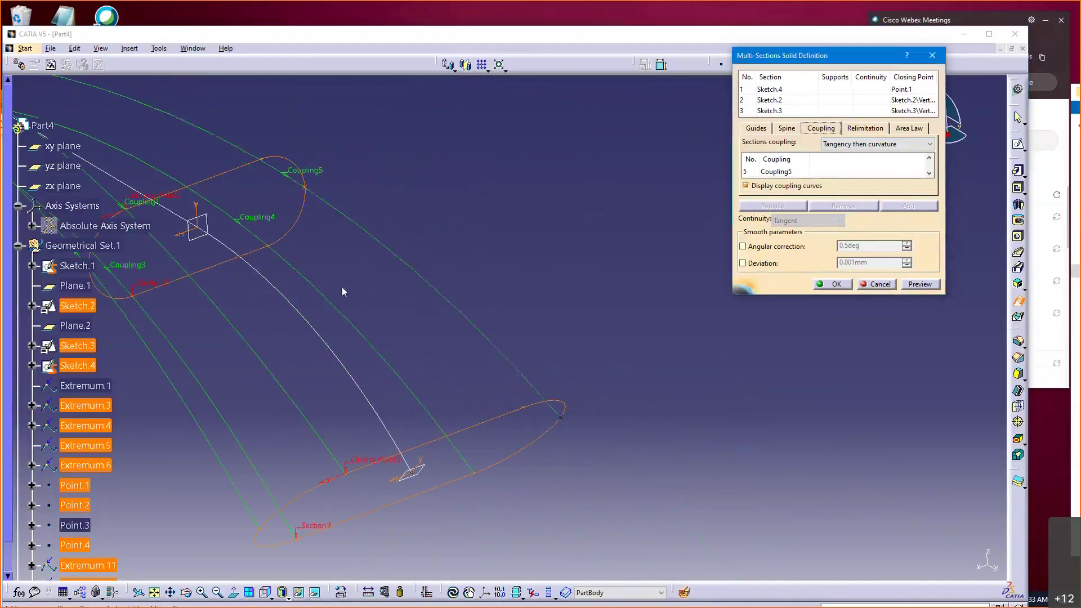
# Add a sixth coupling from Point.3 on the circle through the upper-right tangency vertices of both slots
pyautogui.moveTo(307, 275); pyautogui.dragTo(660, 575, button='middle')
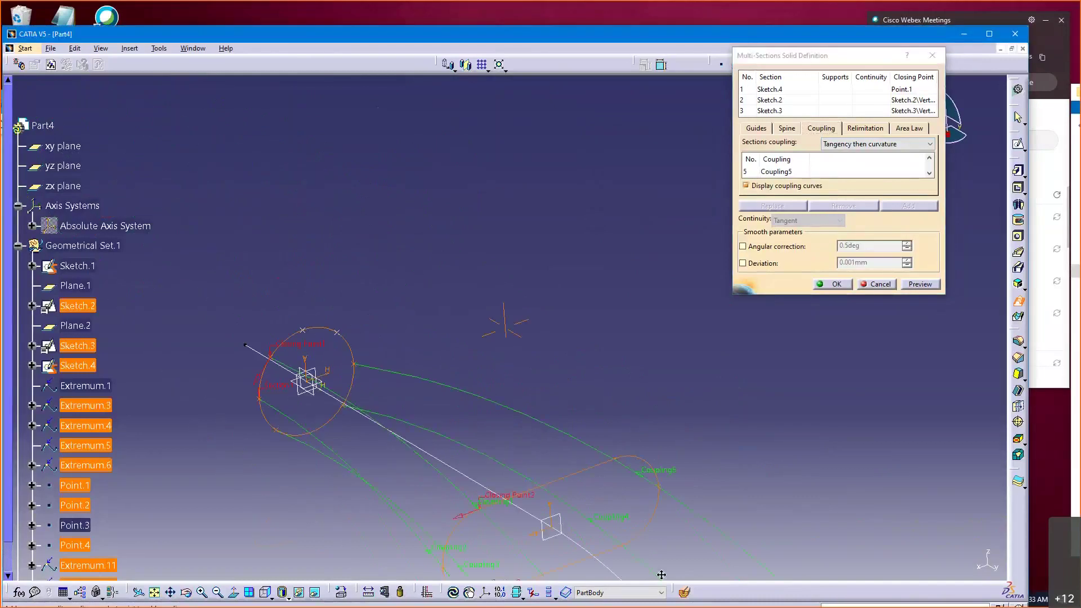
pyautogui.click(339, 330)
pyautogui.moveTo(603, 448); pyautogui.dragTo(486, 365, button='middle')
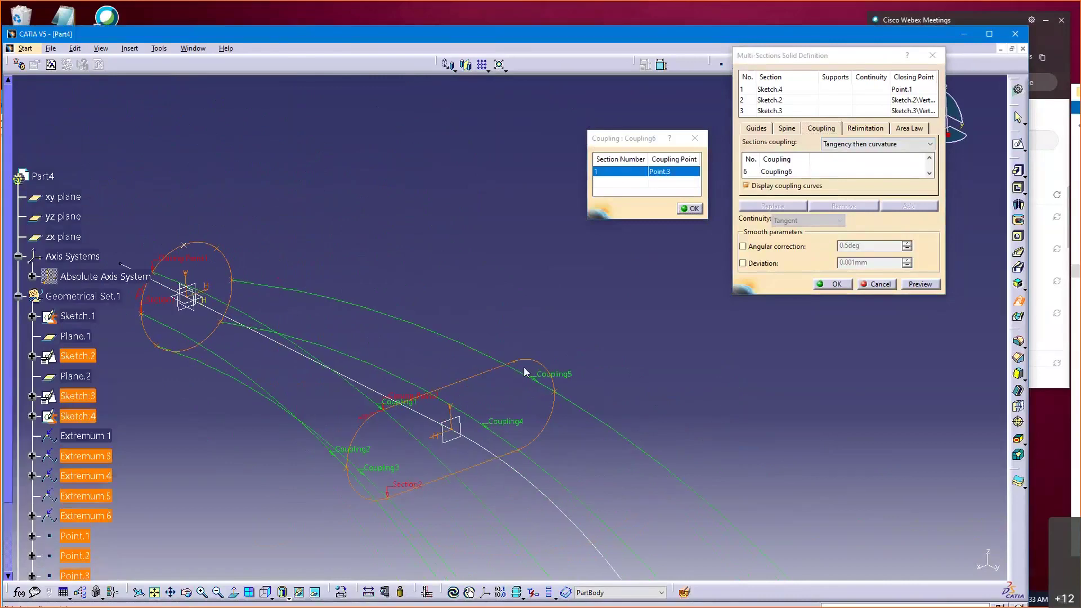
pyautogui.click(518, 366)
pyautogui.moveTo(608, 391); pyautogui.dragTo(436, 297, button='middle')
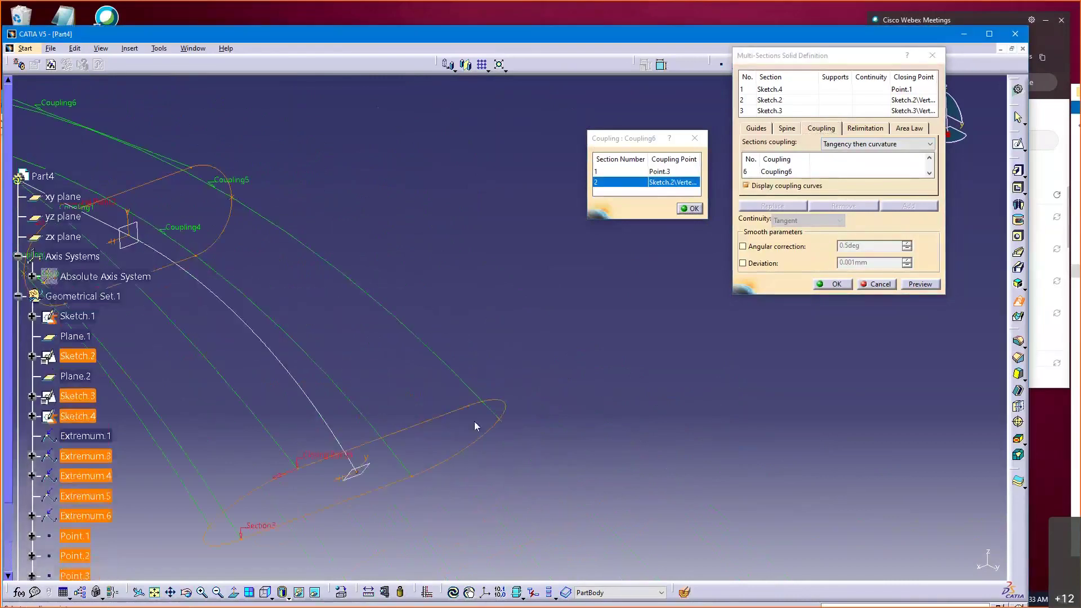
pyautogui.click(471, 411)
# Preview the multi-sections solid and examine in a side view how it follows the centre curve
pyautogui.moveTo(367, 371); pyautogui.dragTo(487, 363, button='middle')
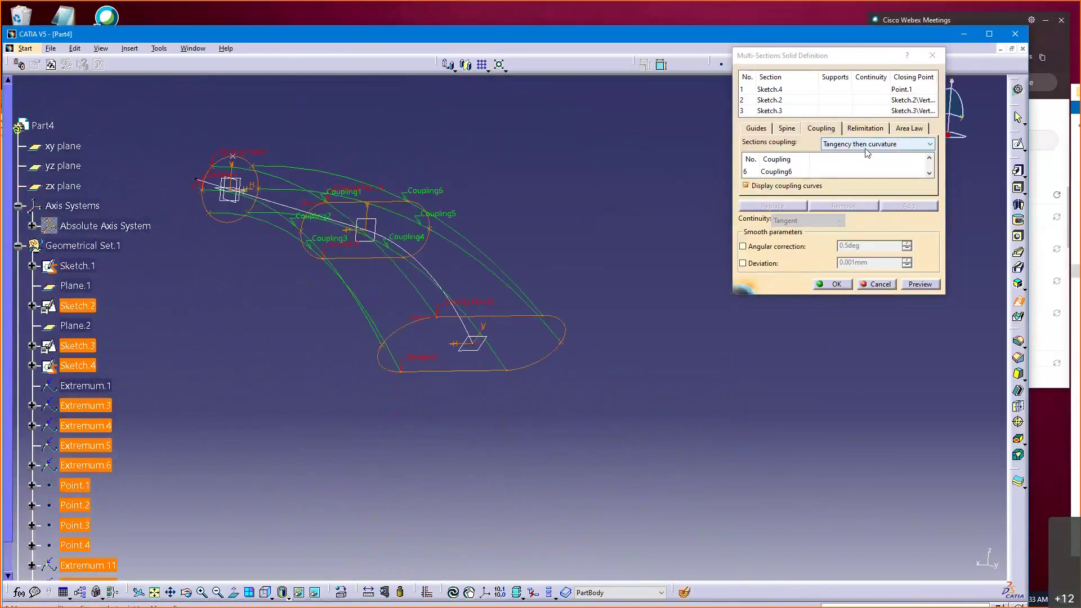
pyautogui.click(919, 284)
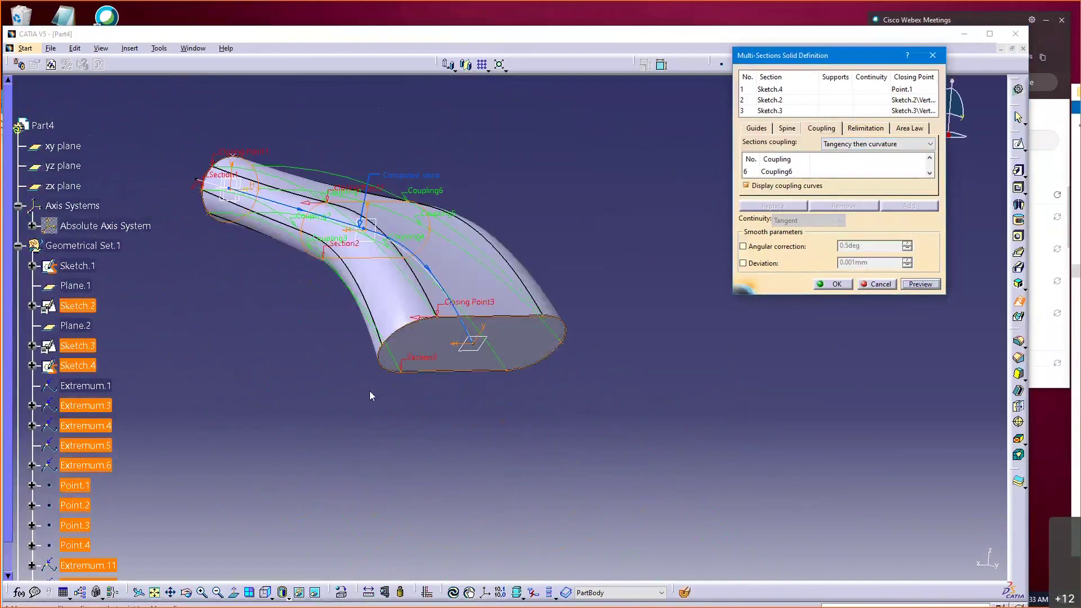
pyautogui.moveTo(370, 391)
pyautogui.mouseDown(button='middle')
pyautogui.moveTo(524, 381)
pyautogui.moveTo(468, 367)
pyautogui.moveTo(502, 372)
pyautogui.moveTo(451, 326)
pyautogui.moveTo(401, 388)
pyautogui.moveTo(475, 379)
pyautogui.moveTo(374, 545)
pyautogui.mouseUp(button='middle')
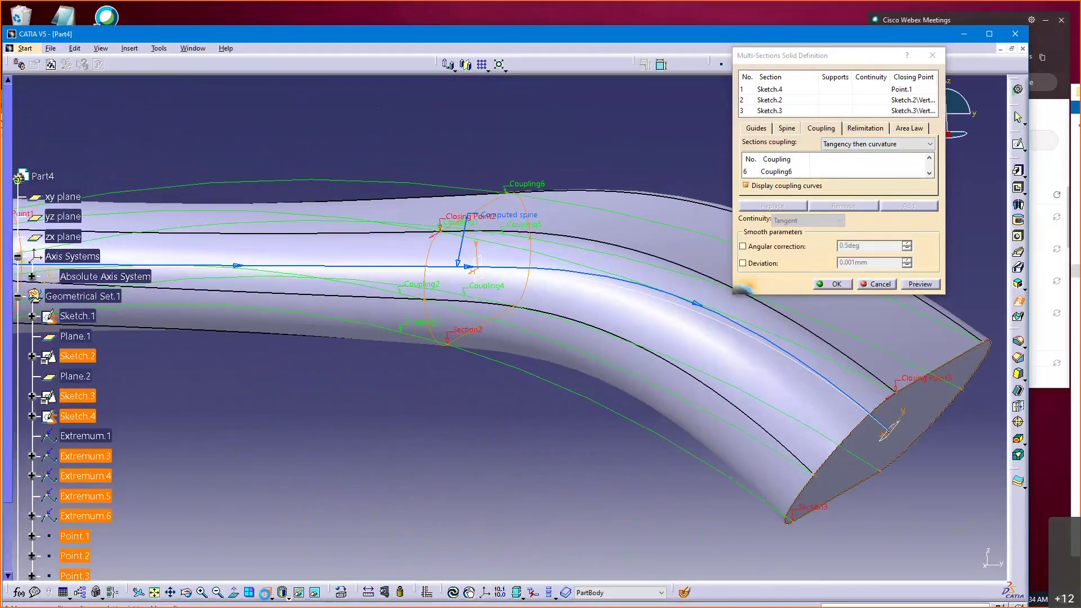
pyautogui.click(265, 593)
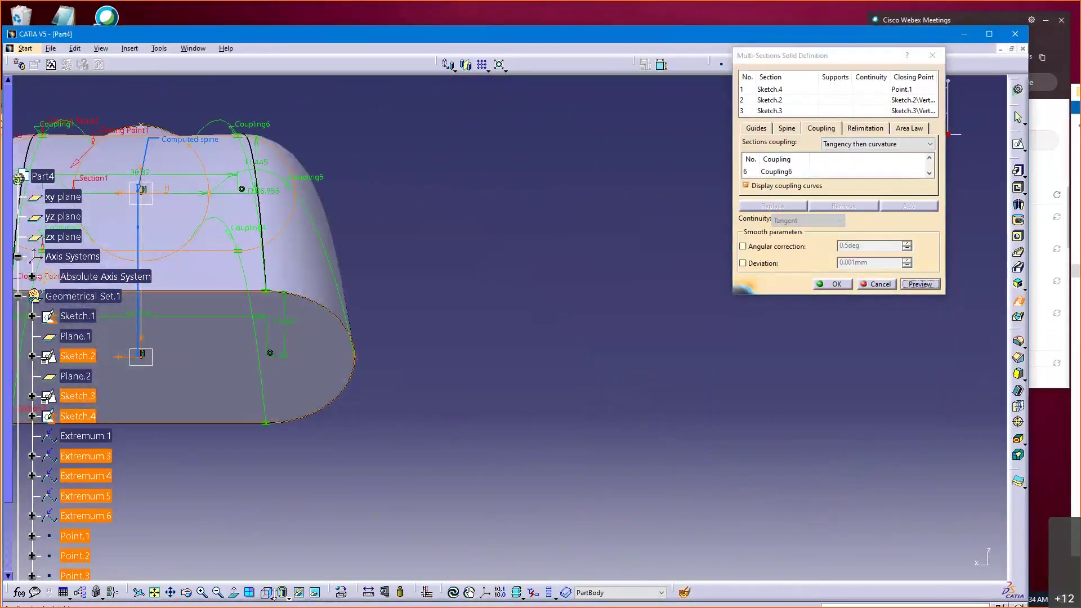
pyautogui.click(273, 599)
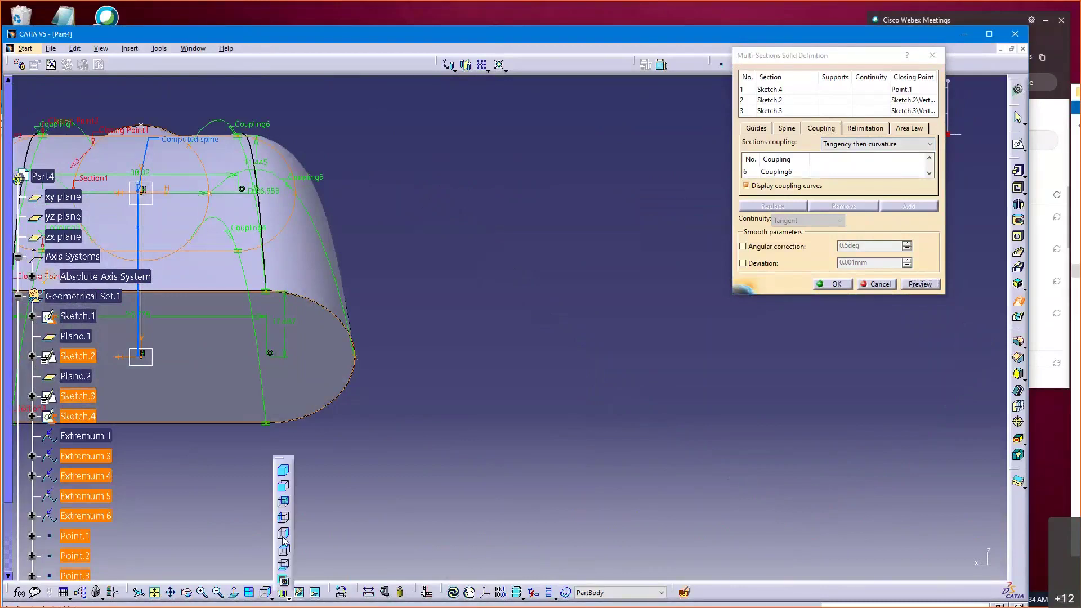
pyautogui.click(283, 486)
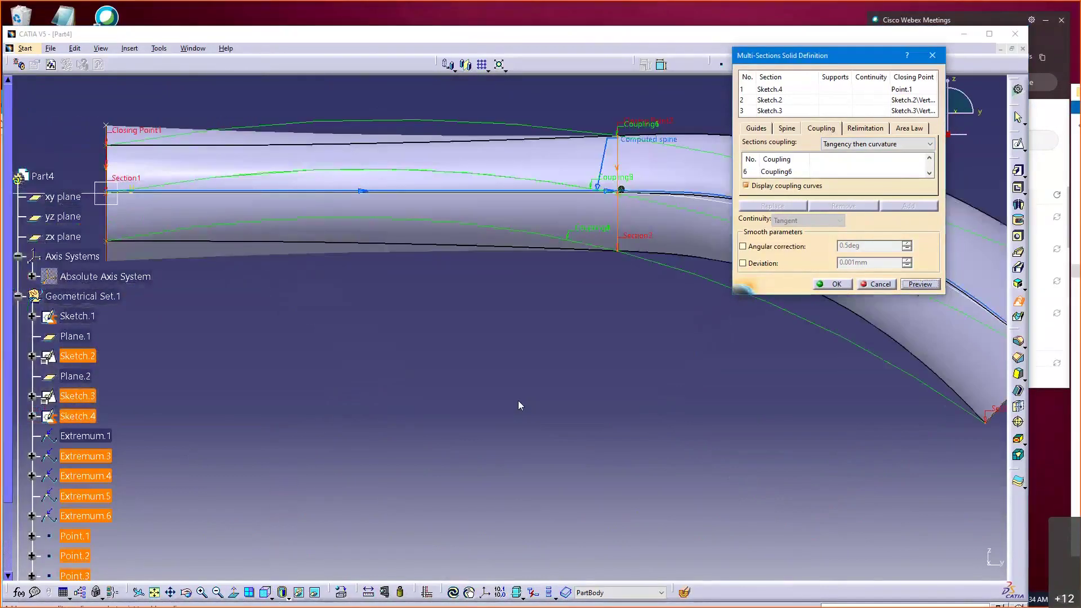
pyautogui.moveTo(518, 402); pyautogui.dragTo(463, 477, button='middle')
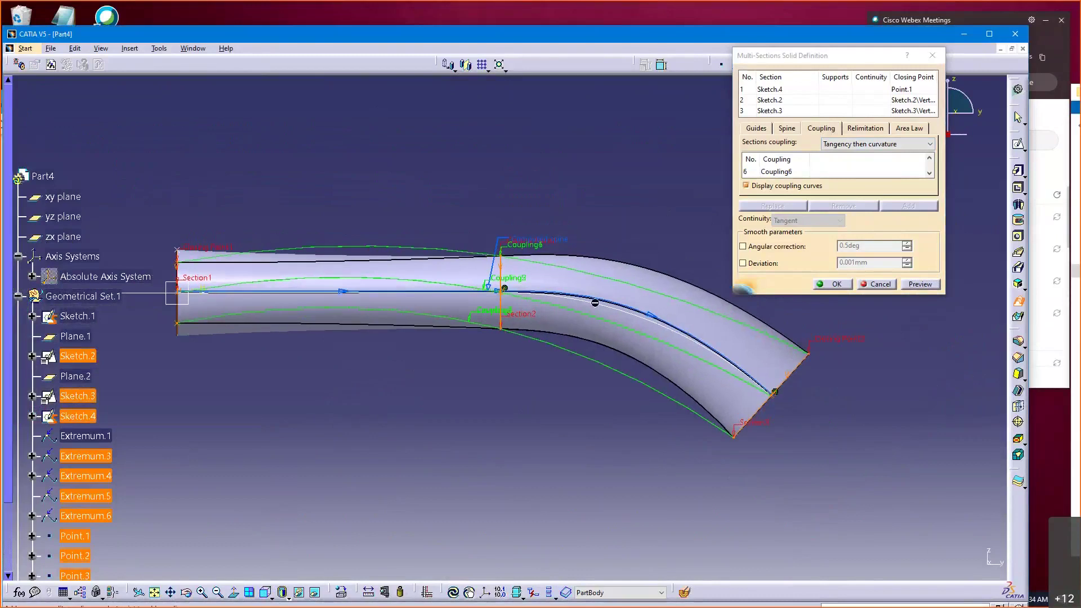
# Set the centre curve Sketch.1 as the spine of the multi-sections solid and preview it
pyautogui.click(788, 132)
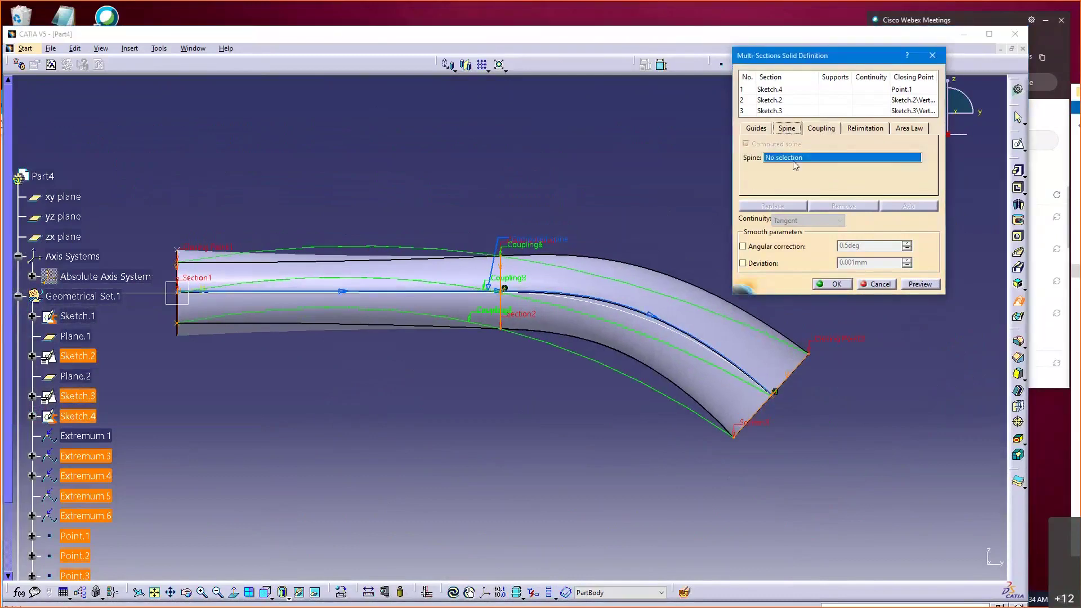
pyautogui.click(609, 307)
pyautogui.click(910, 286)
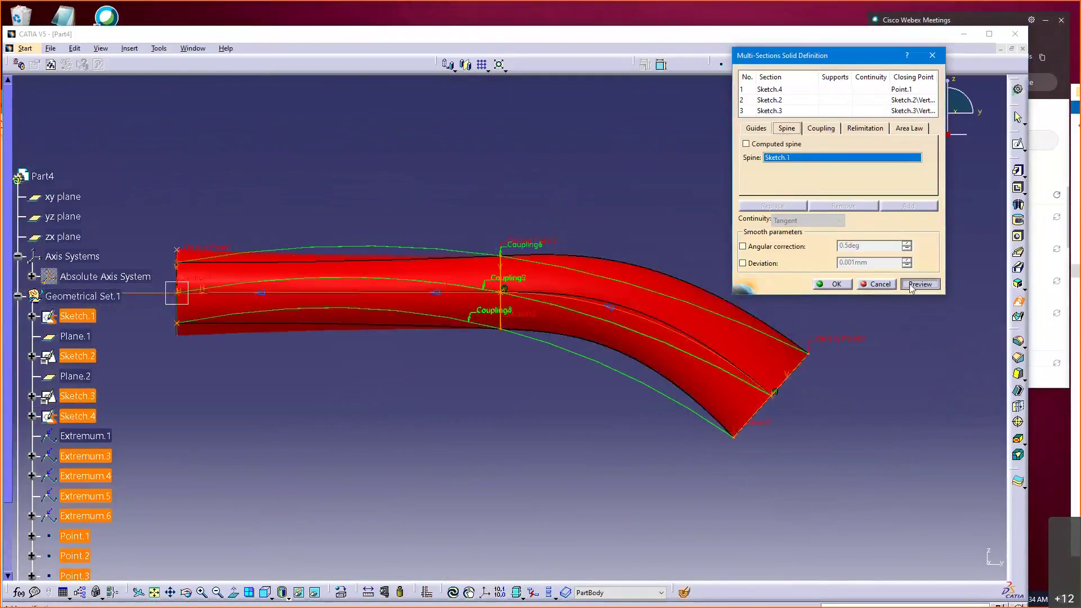